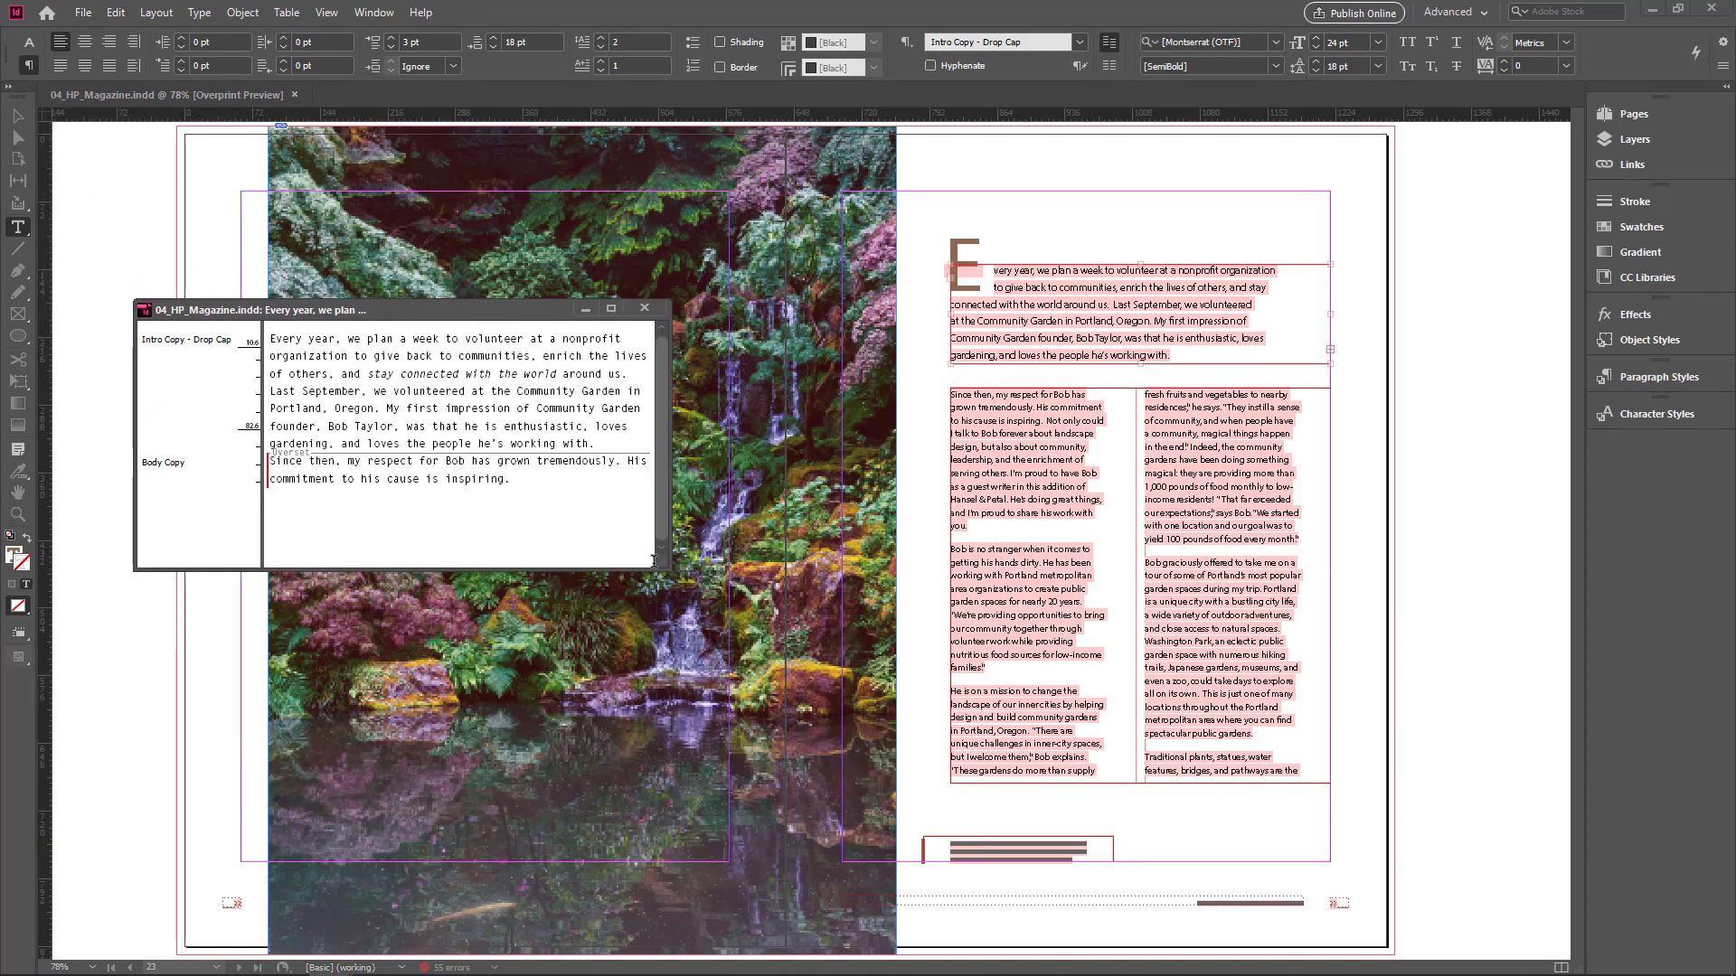
Enlarge the story editor window and examine the intro and overset text, including the italic phrase about staying connected with the world
drag(656, 563, 702, 854)
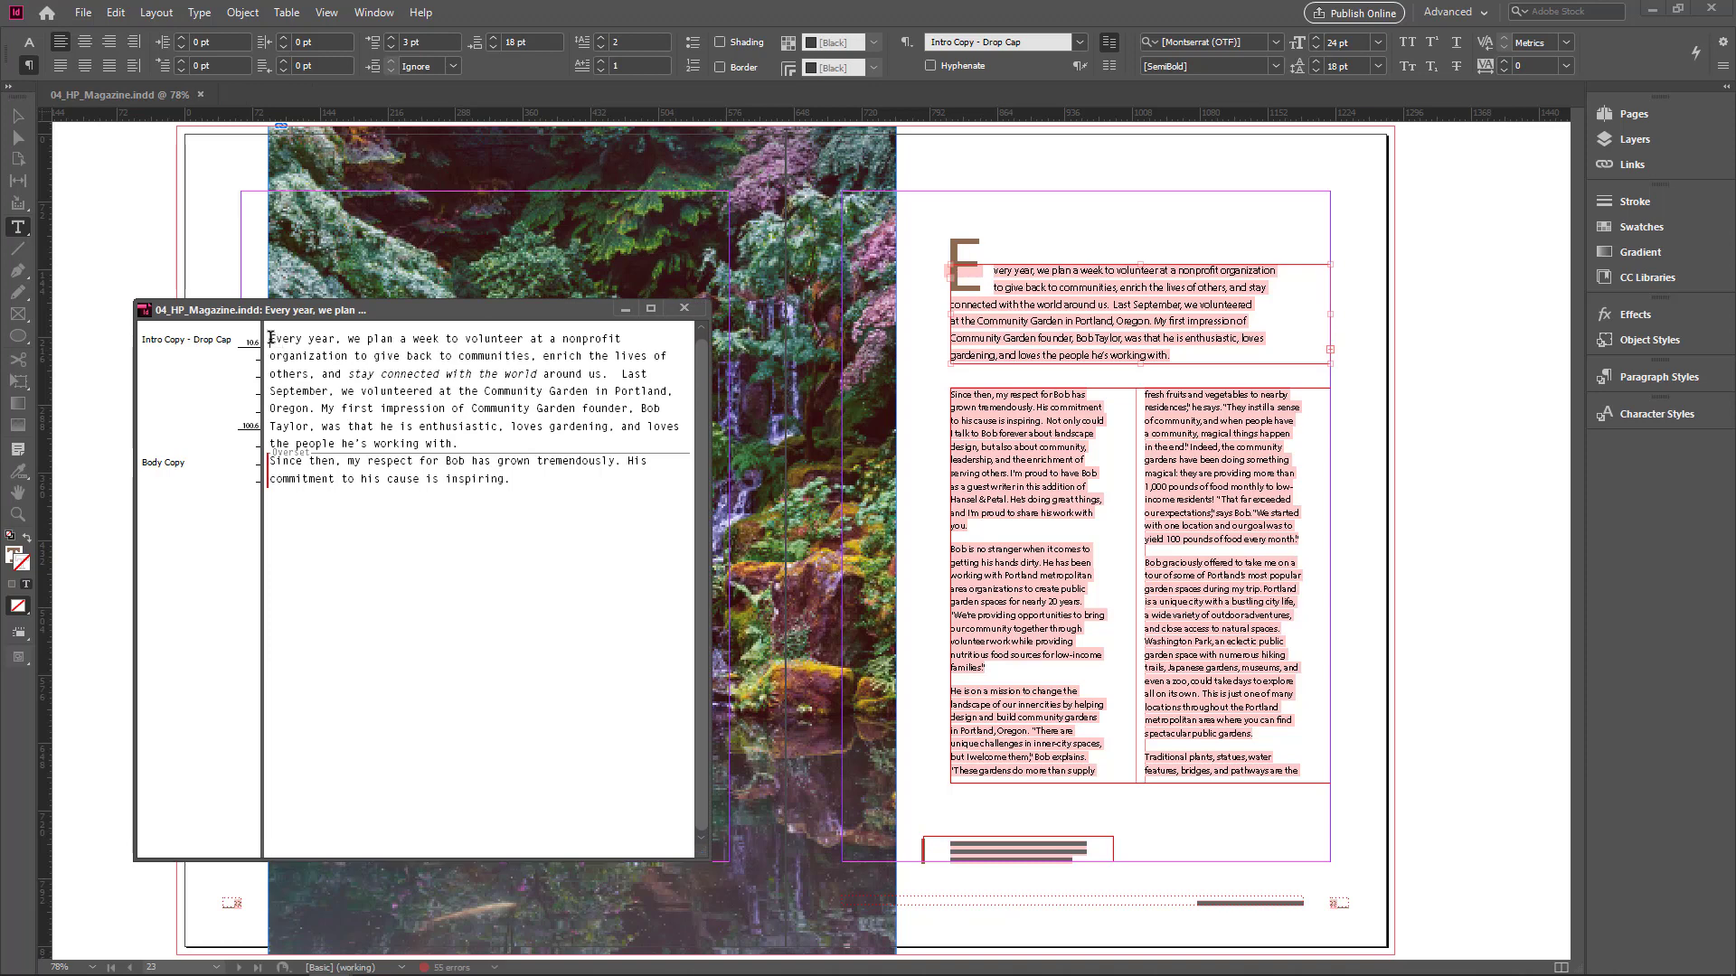
drag(271, 338, 521, 476)
click(559, 496)
click(270, 340)
drag(349, 374, 534, 375)
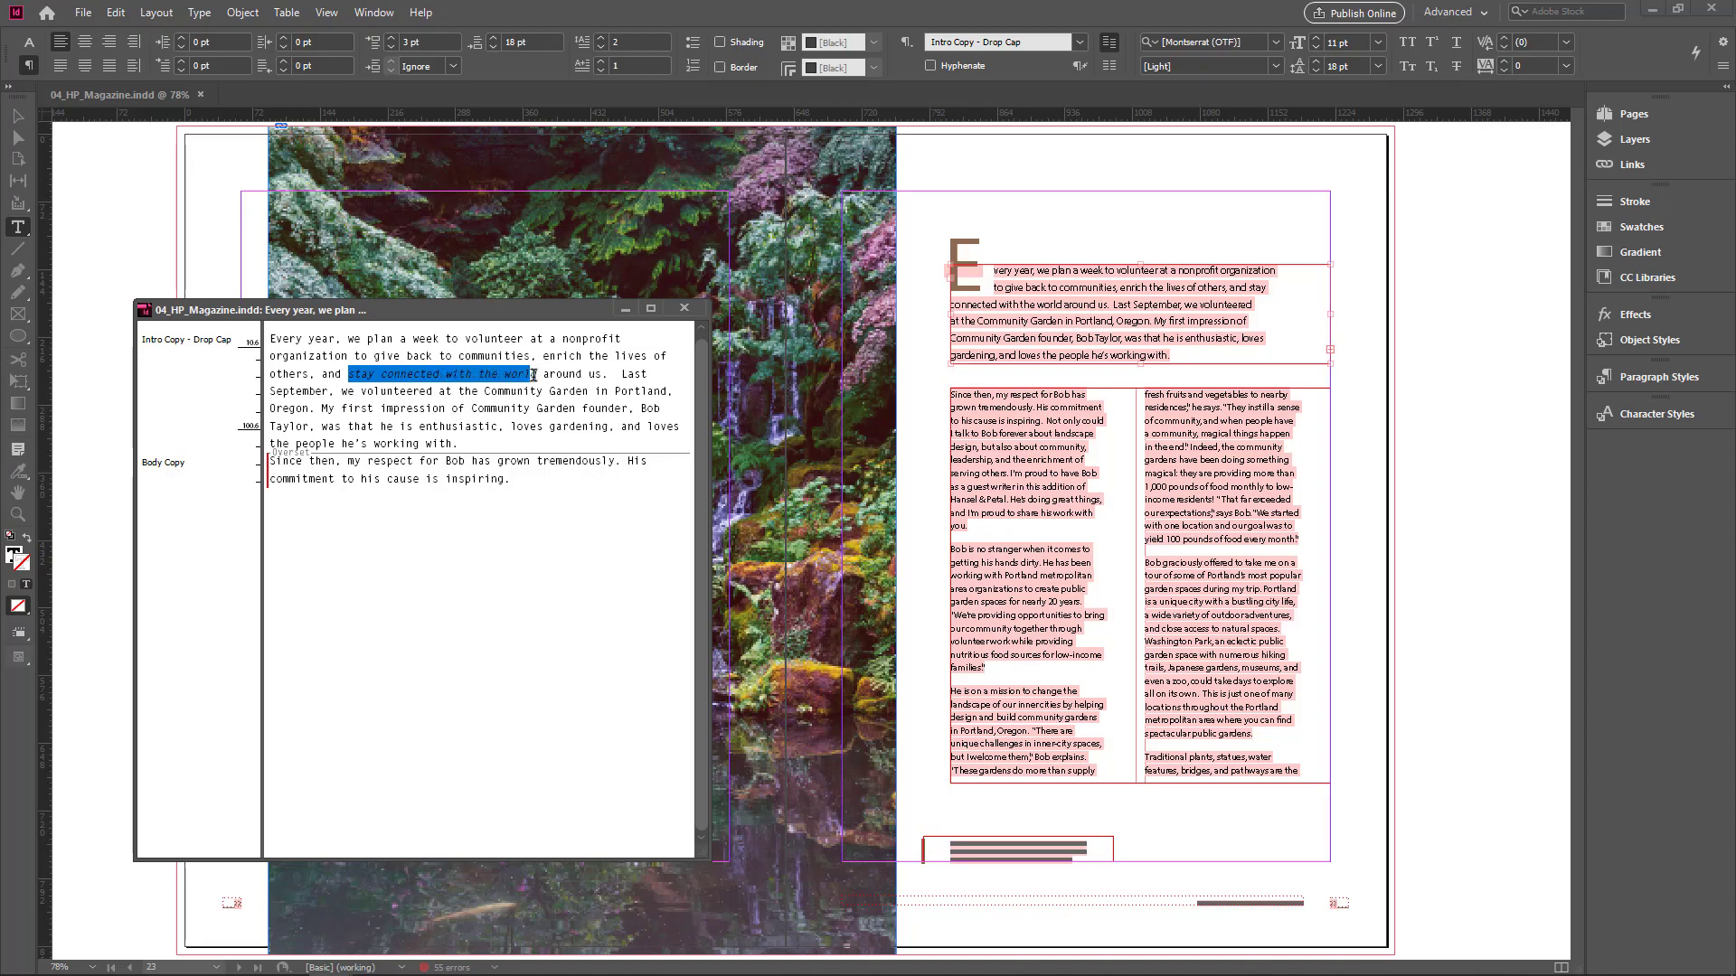
click(545, 481)
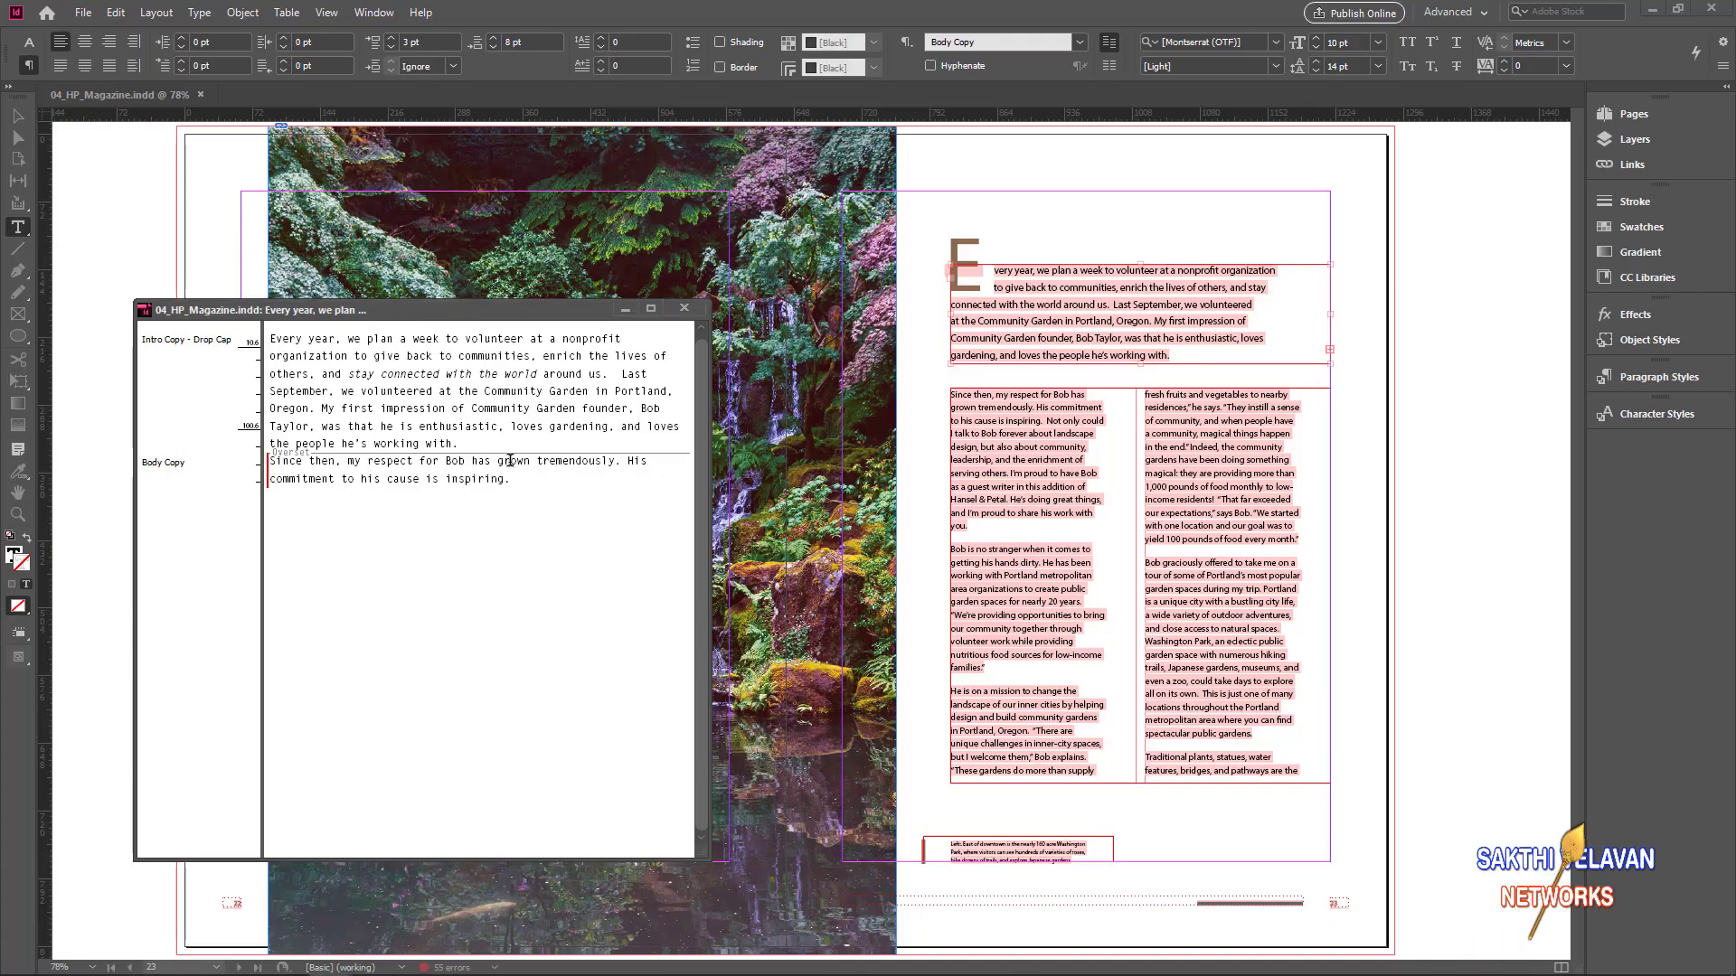
In the Story Editor Display preferences, set the font to Times New Roman at 18 pt and the line spacing to Doublespace
click(116, 13)
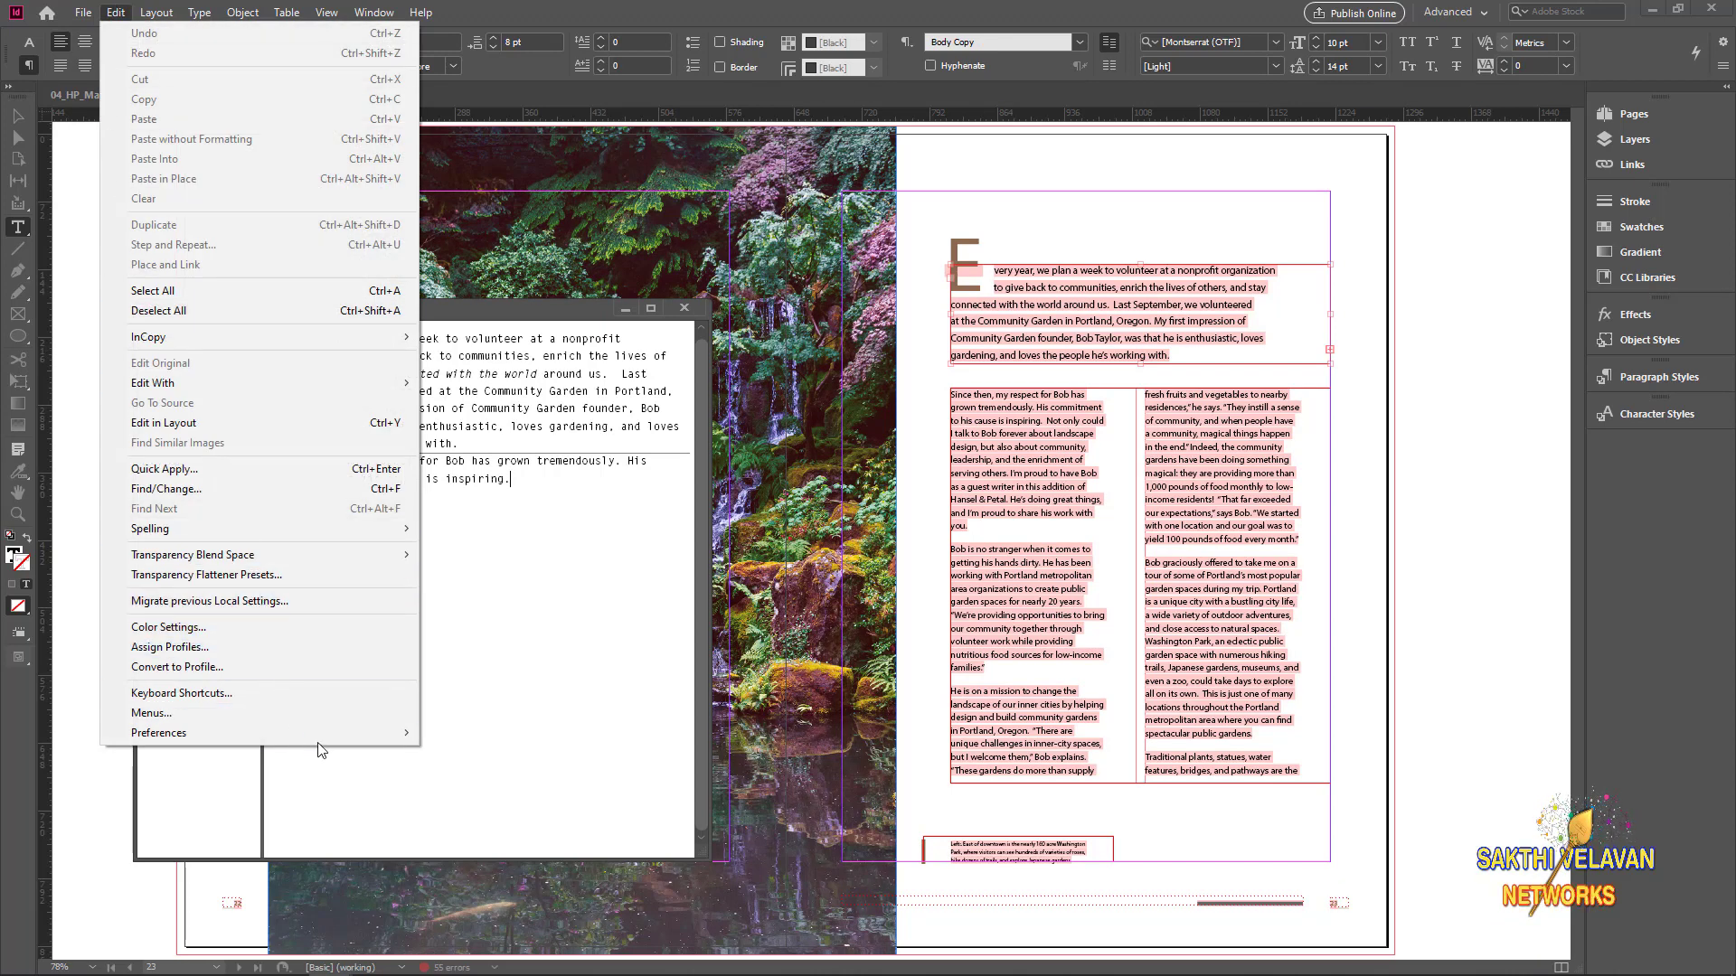
mouse_move(318, 738)
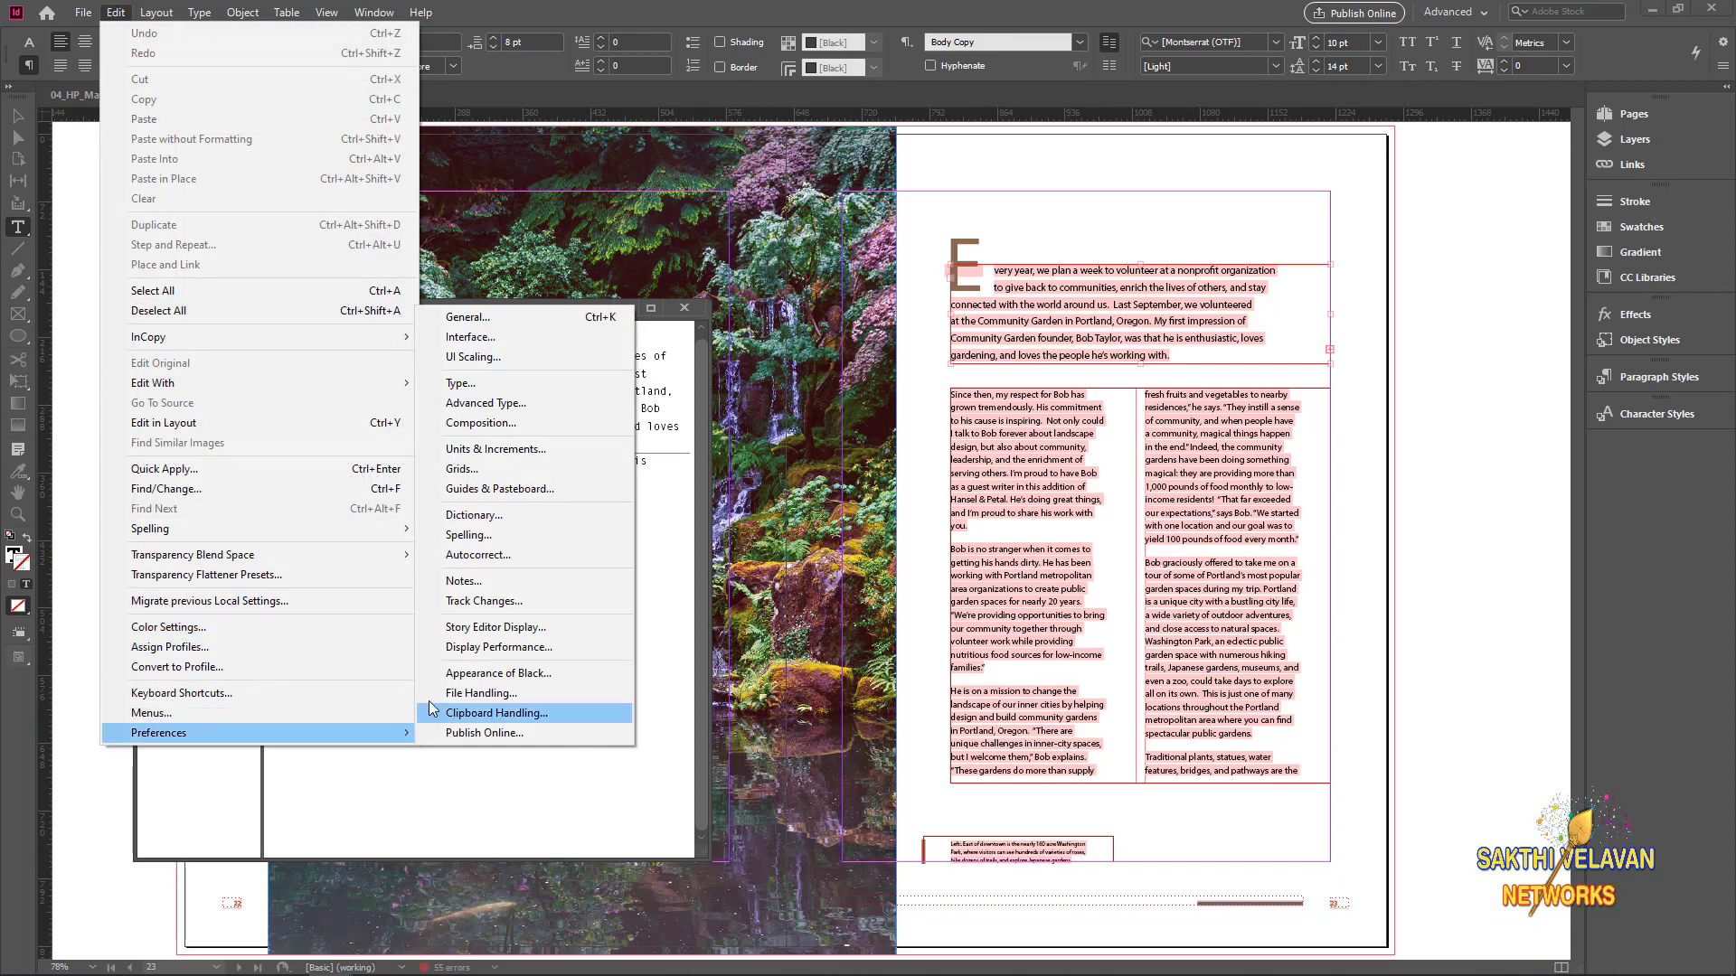
click(462, 636)
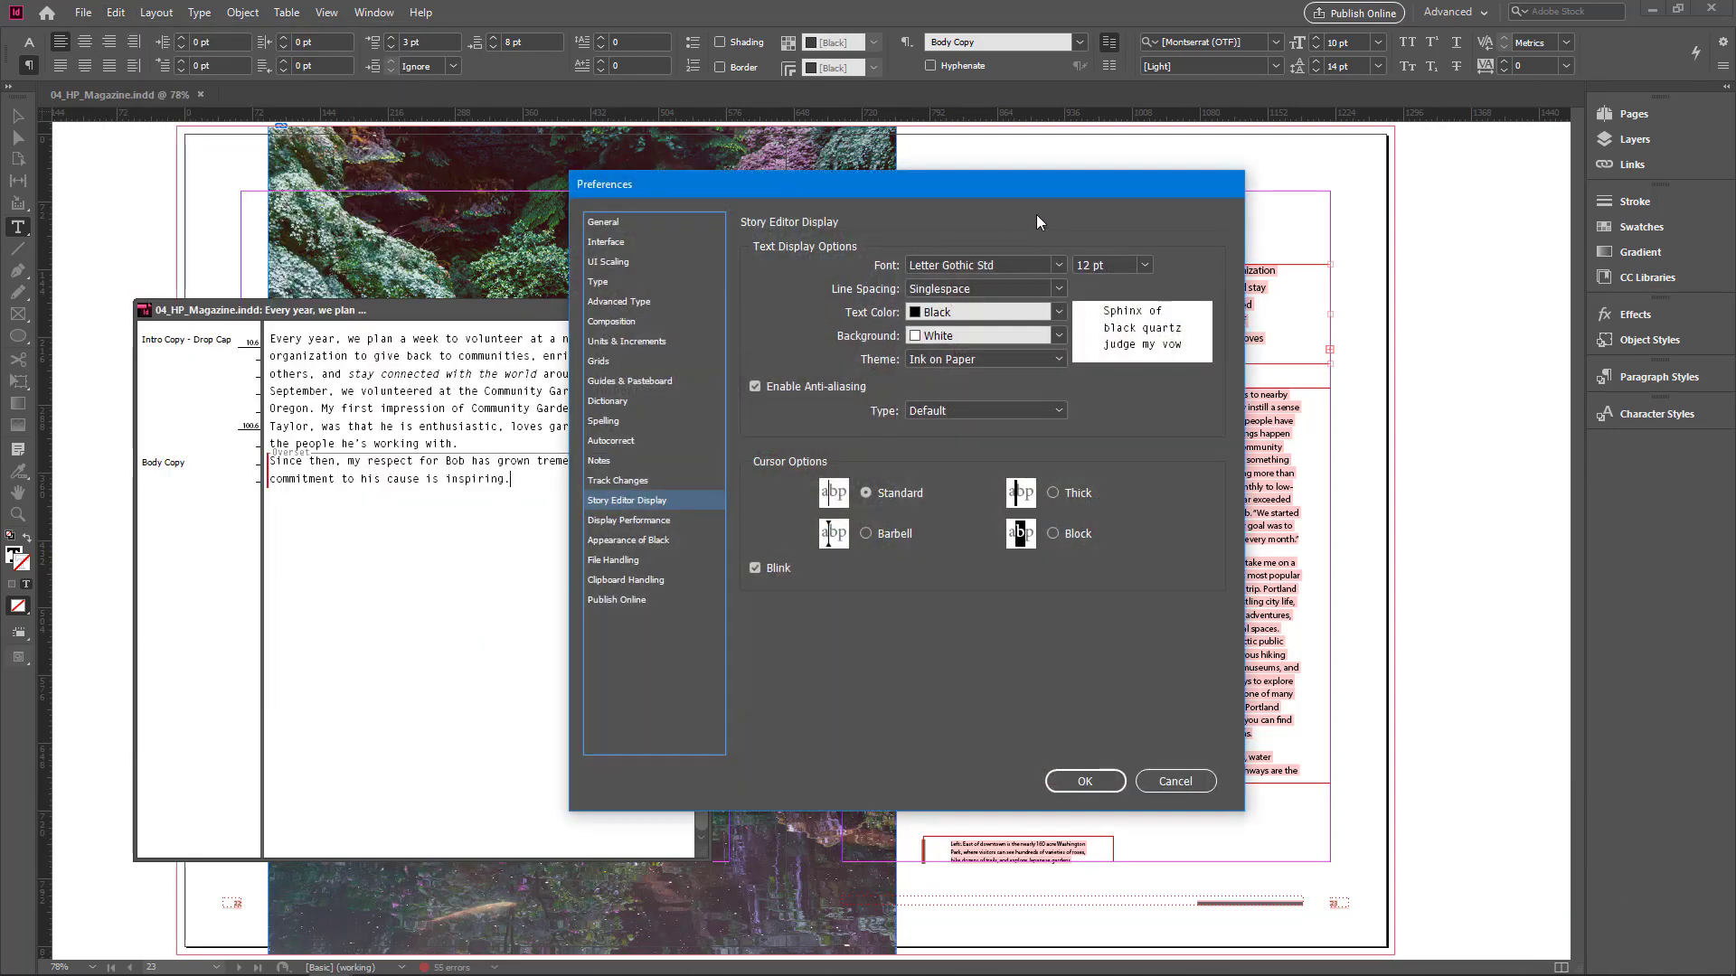
click(1059, 267)
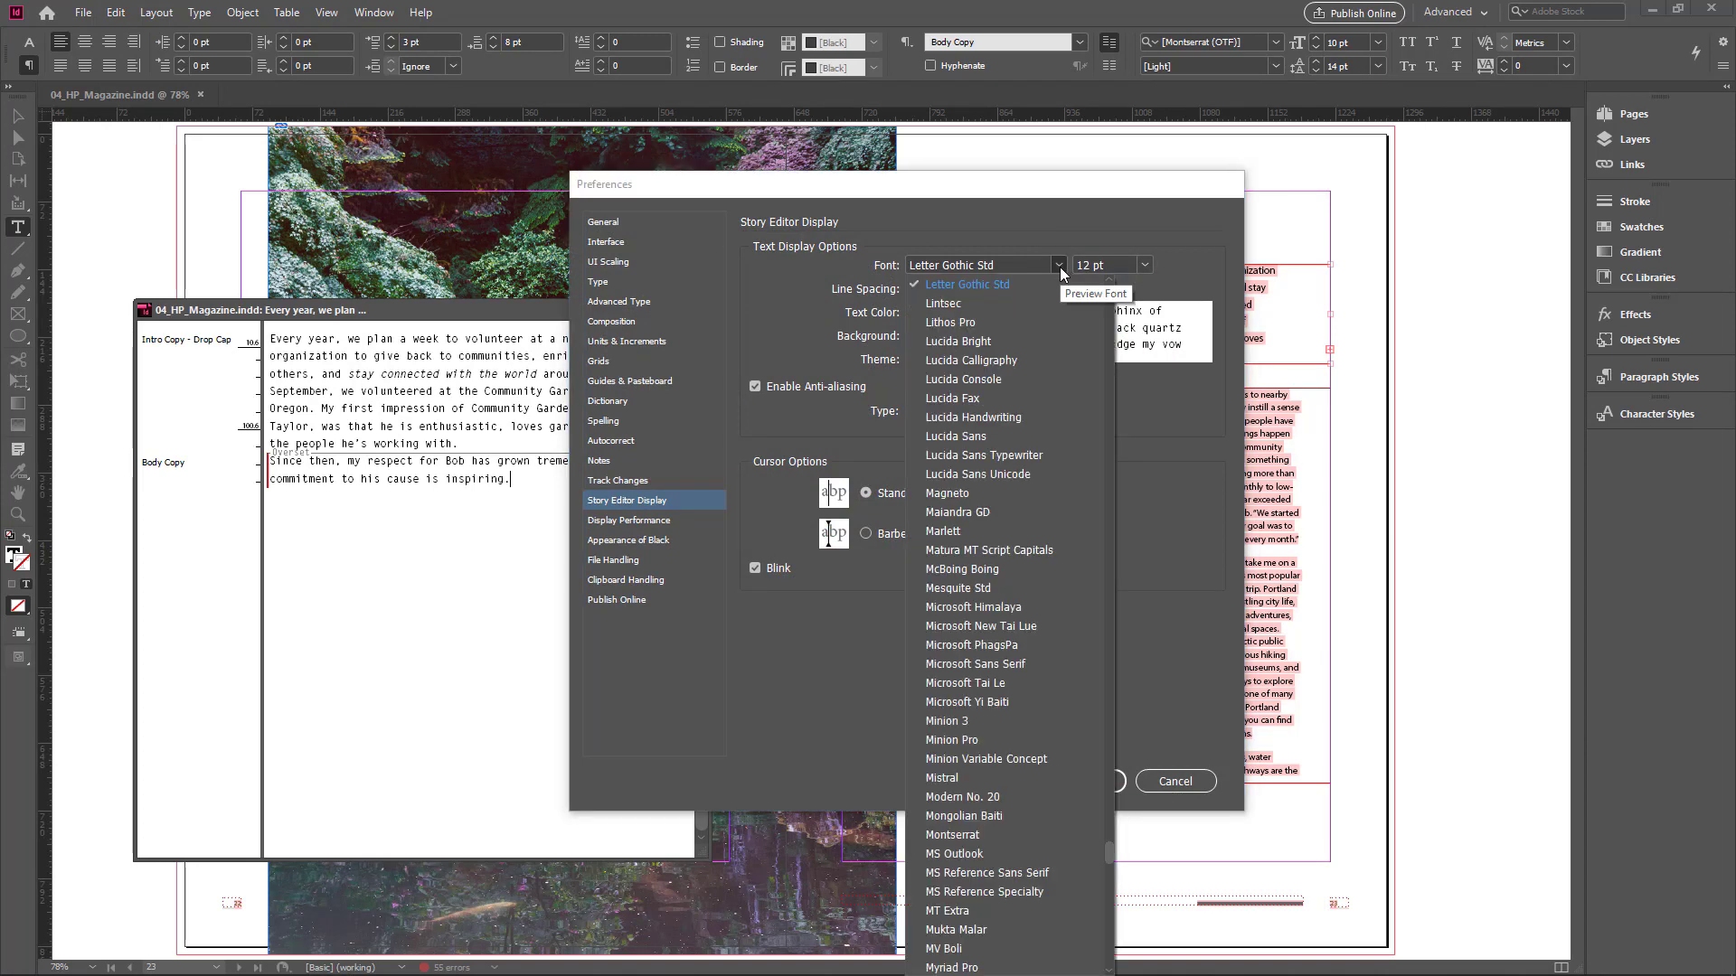
click(1023, 301)
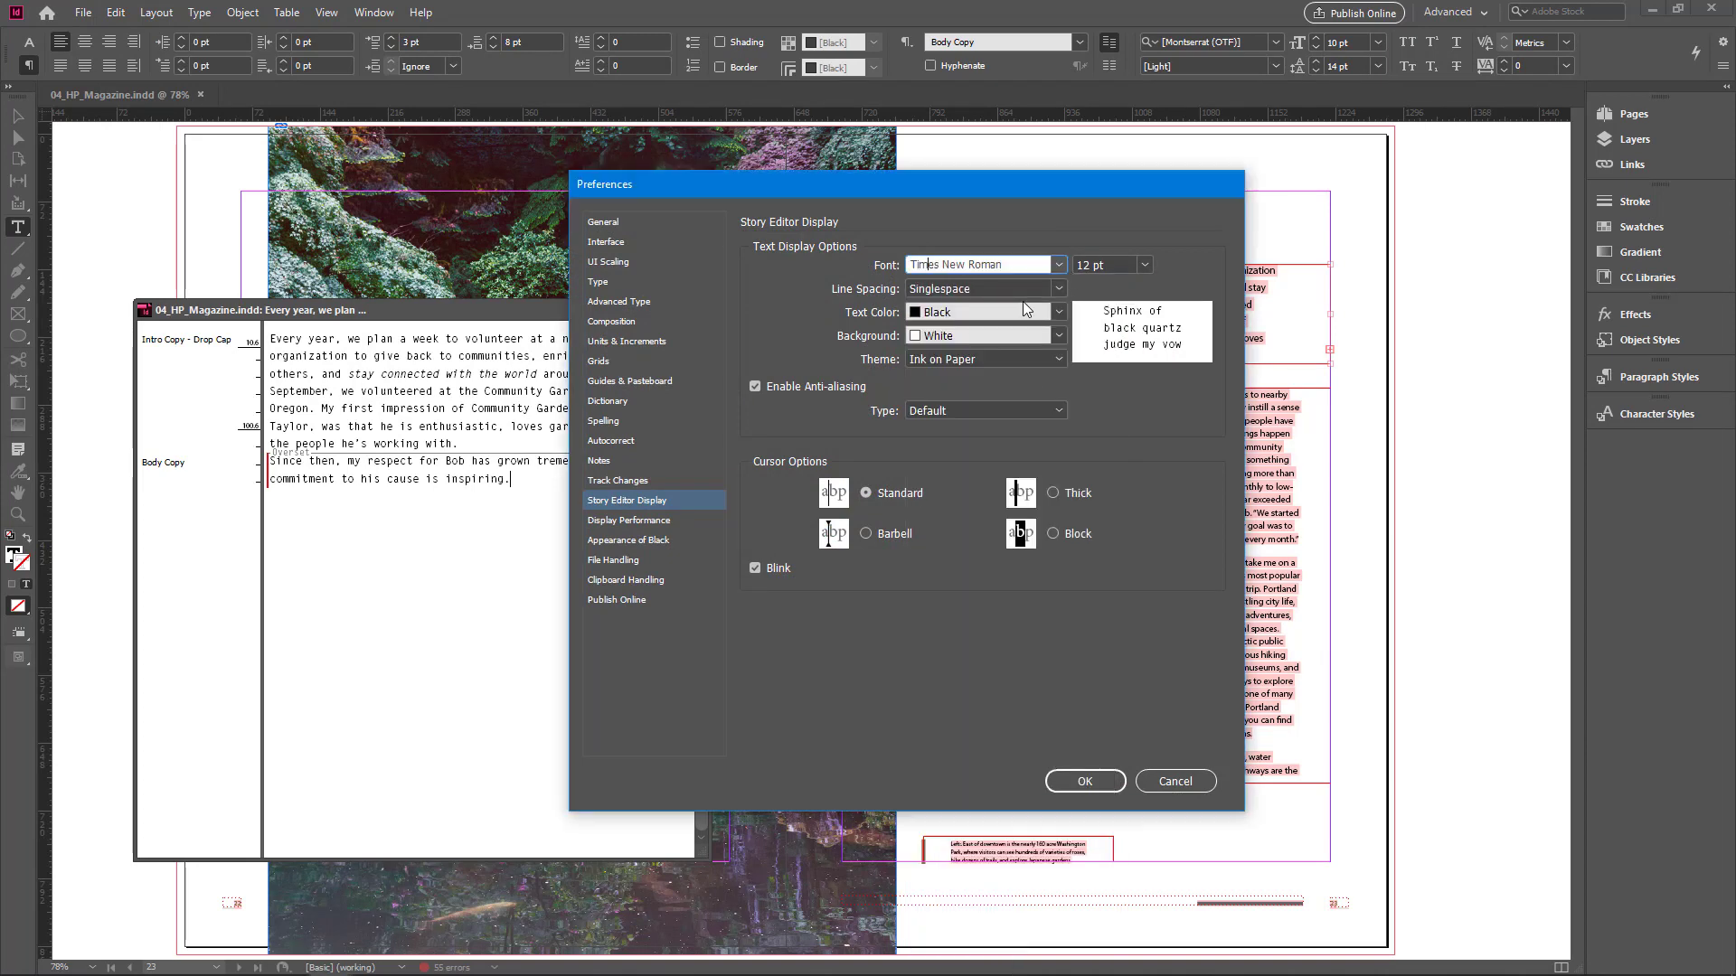
click(1142, 265)
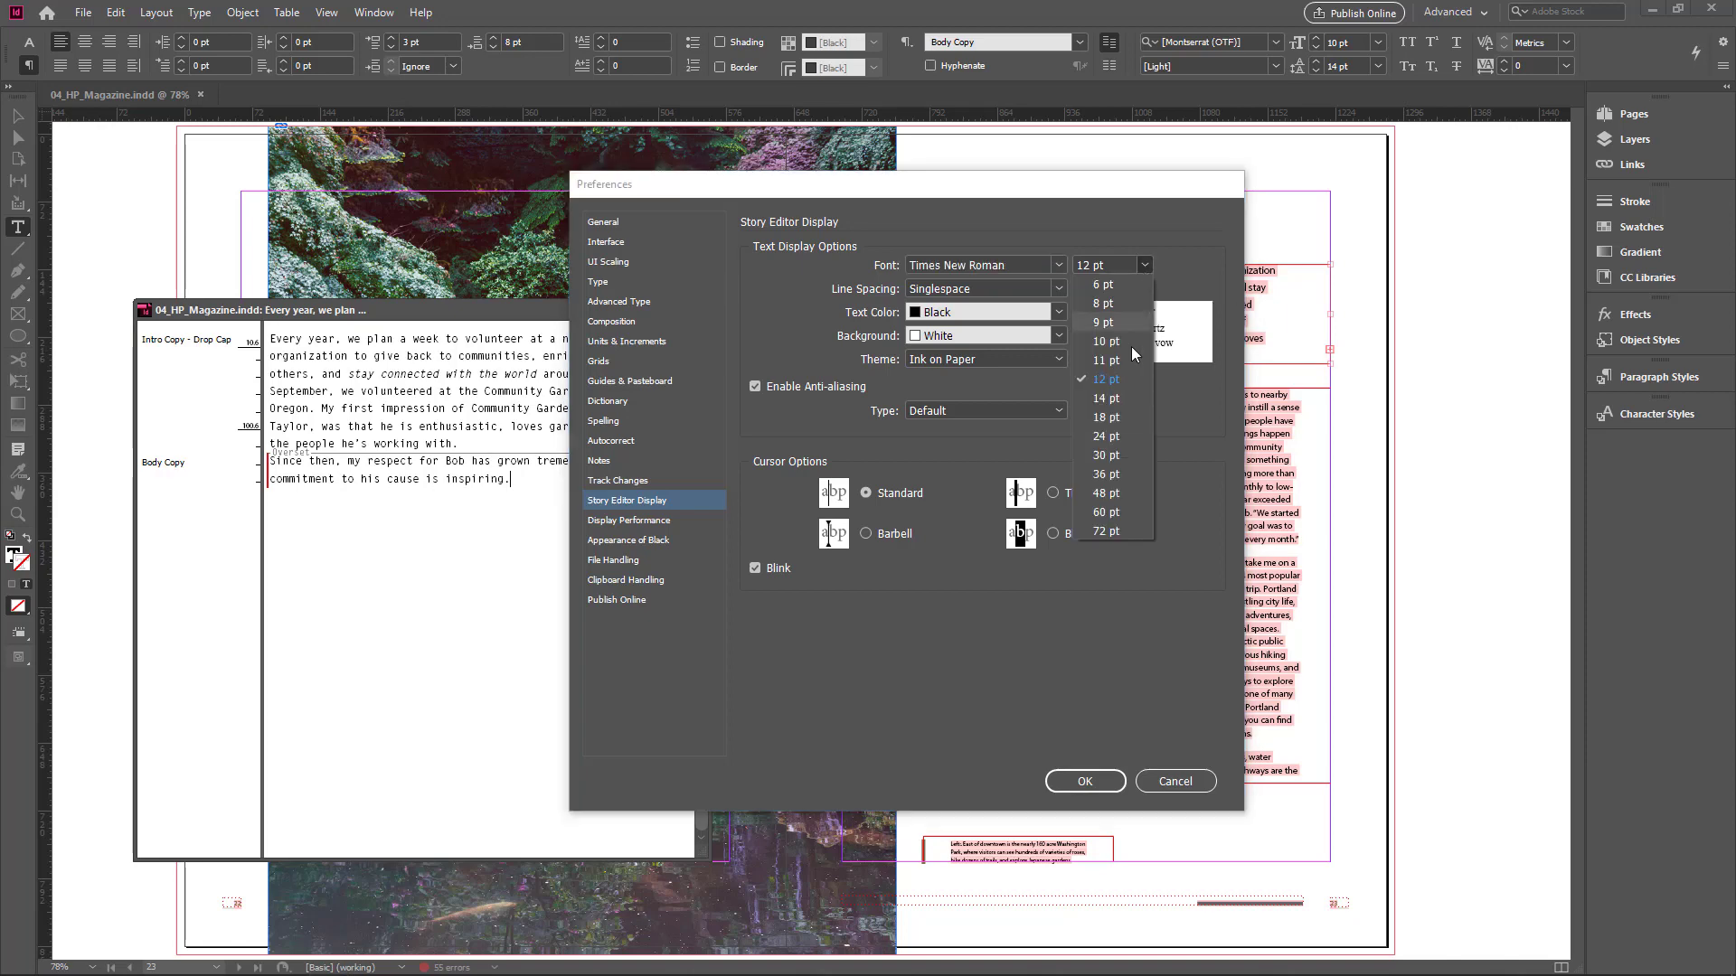
click(1116, 419)
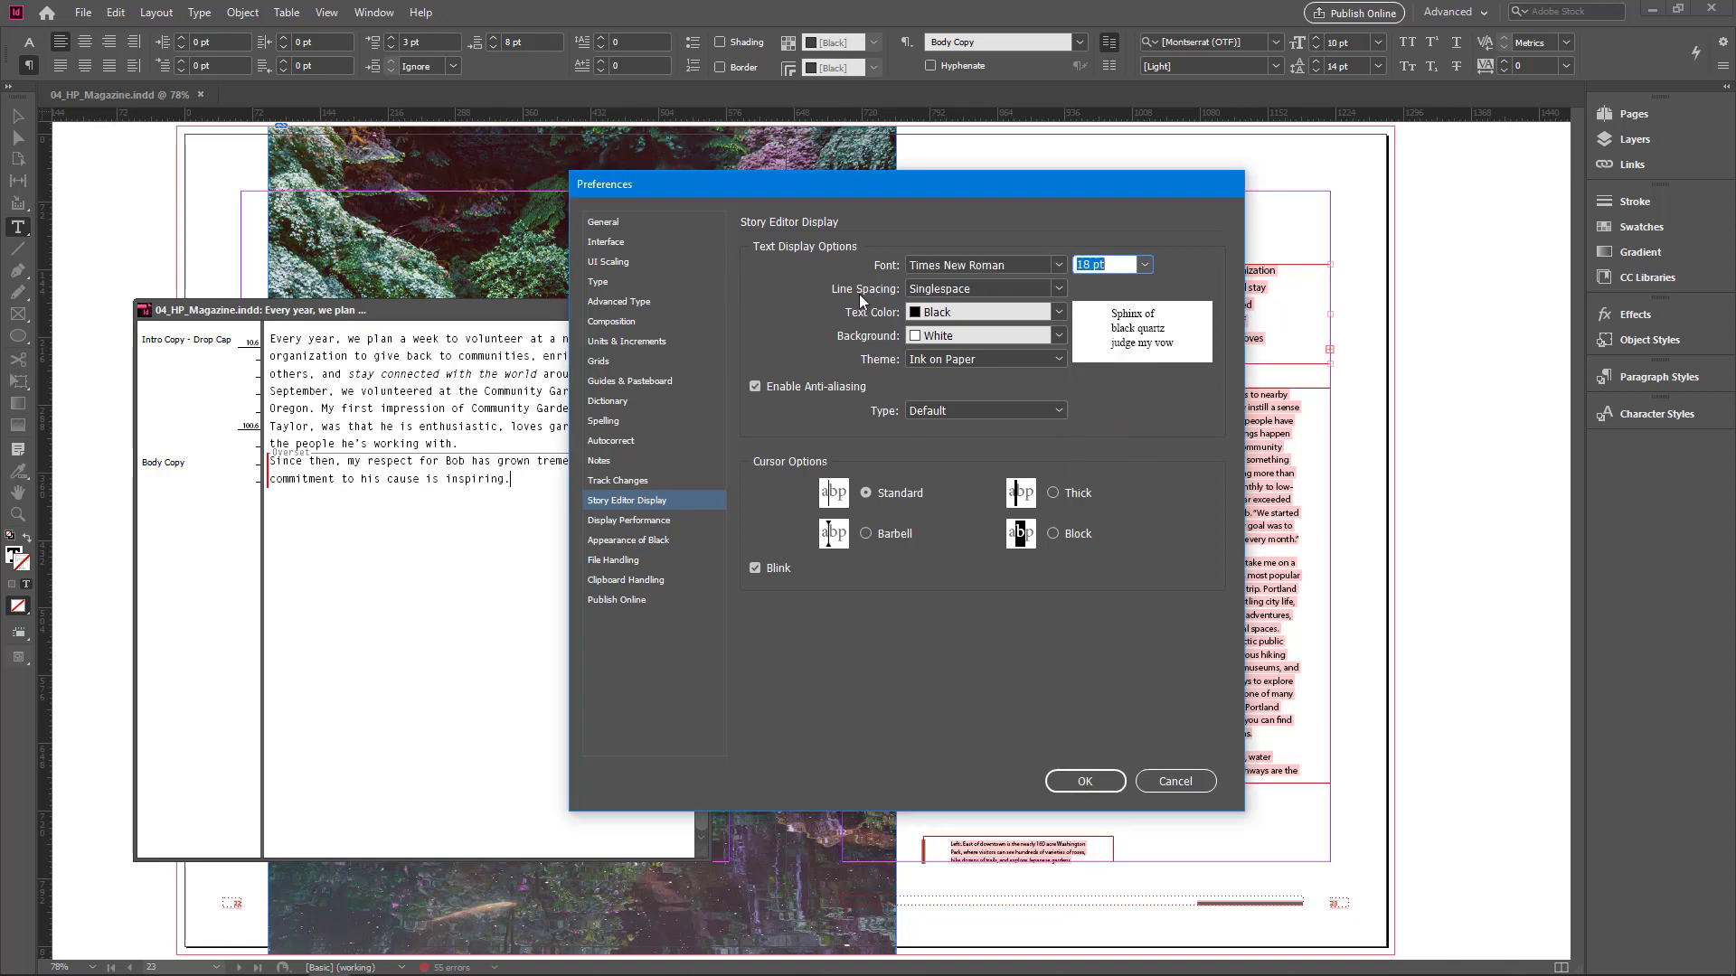
click(1060, 290)
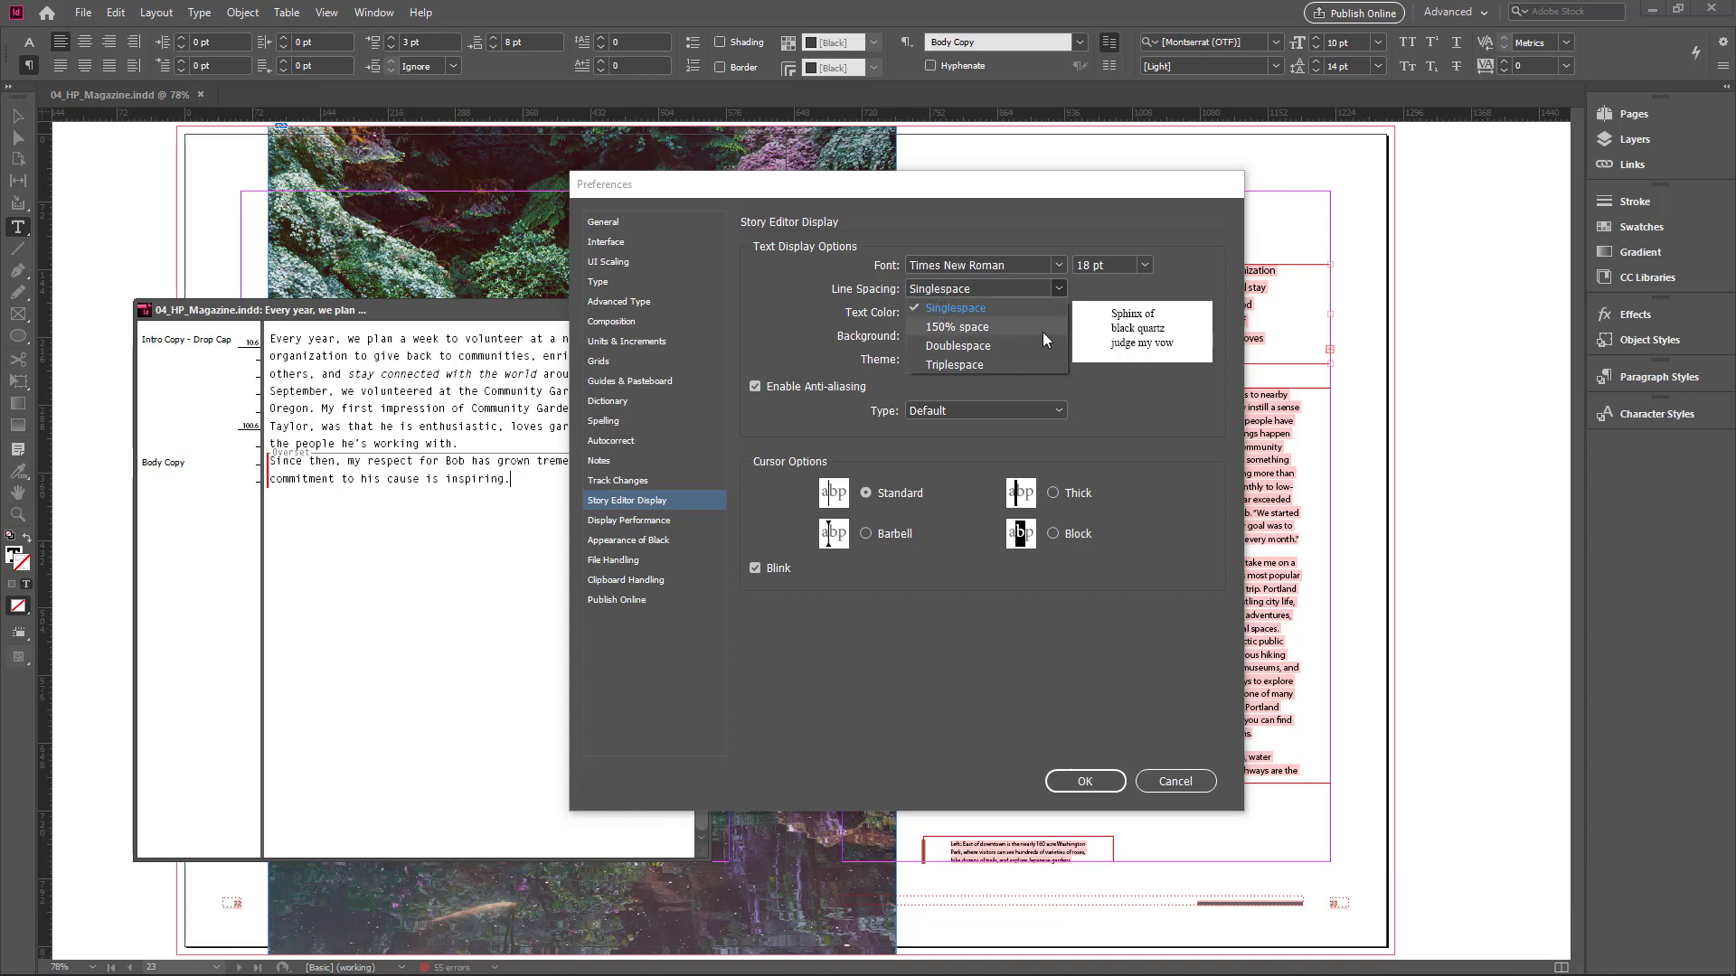
click(989, 347)
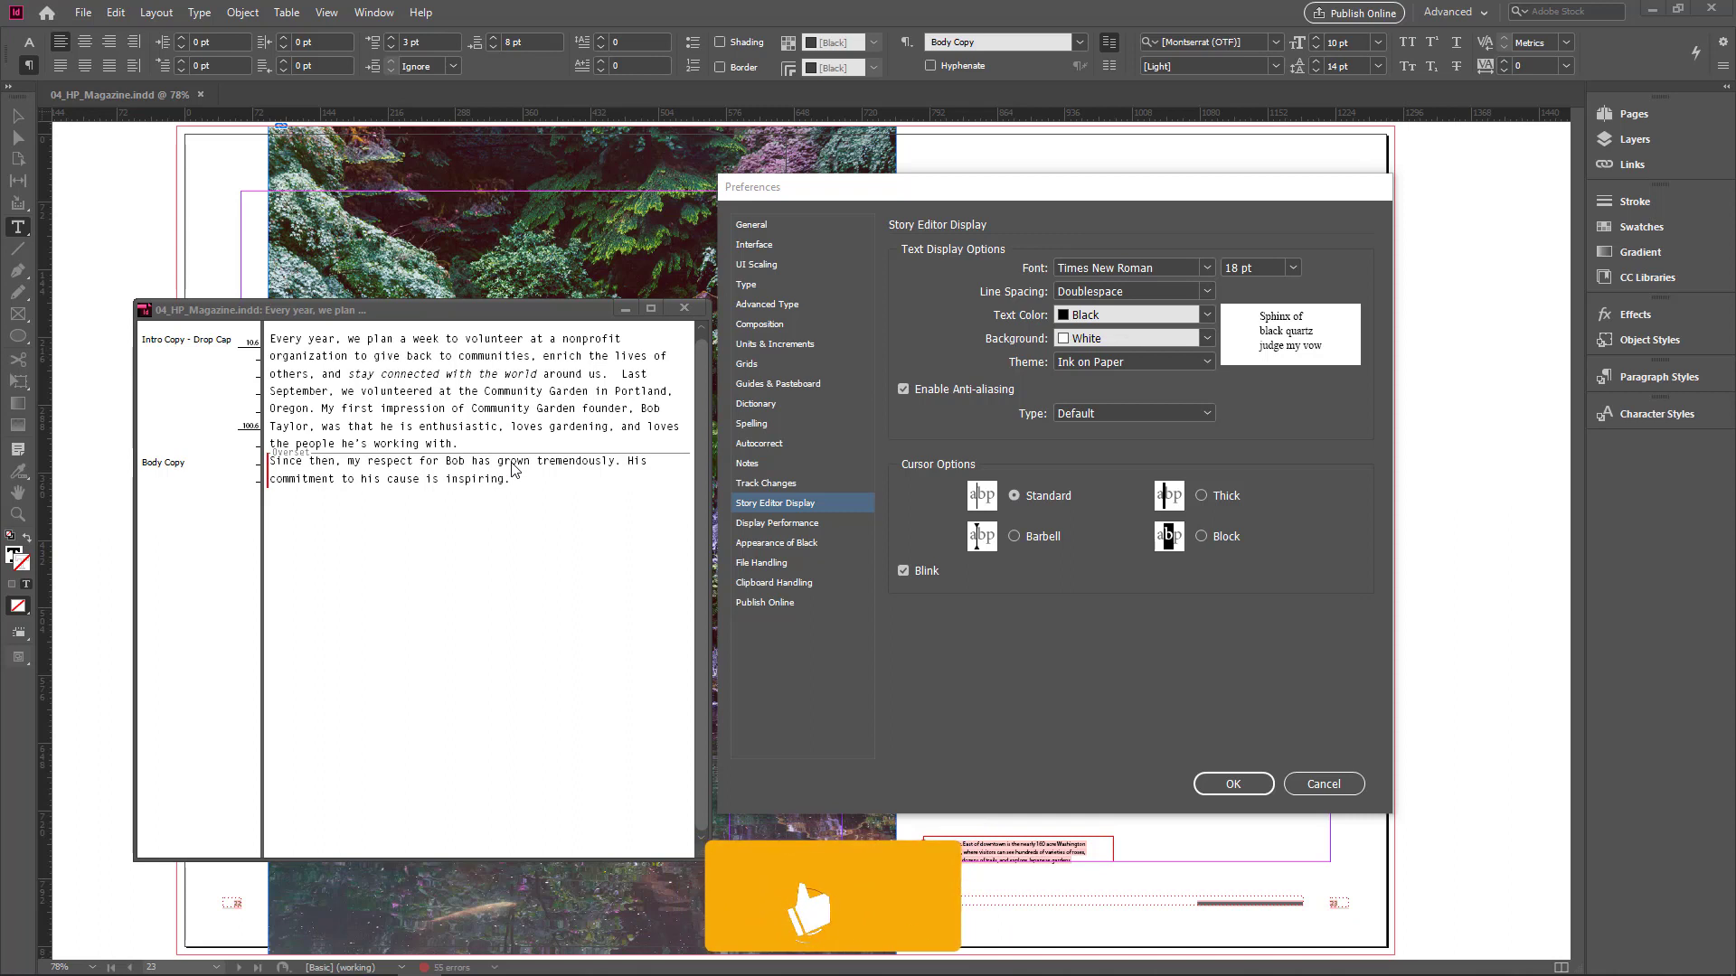
Set the story editor cursor style to Barbell with blinking left on, and apply the preferences
click(1200, 496)
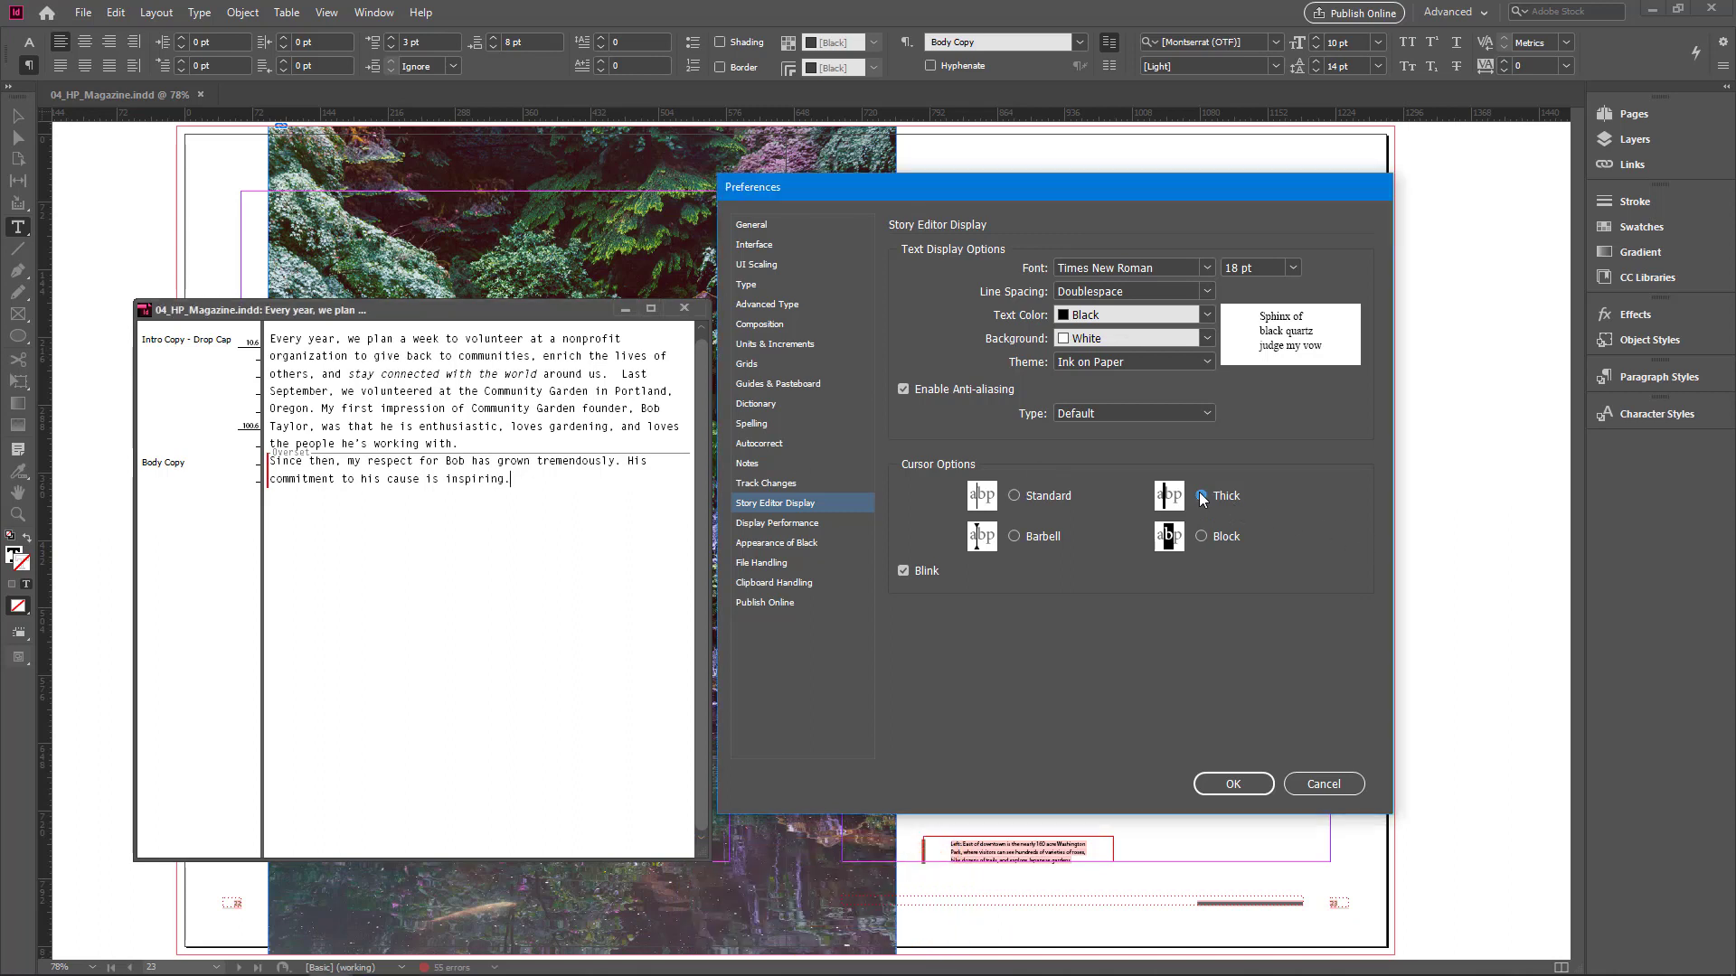
click(1198, 543)
click(1015, 537)
click(1250, 781)
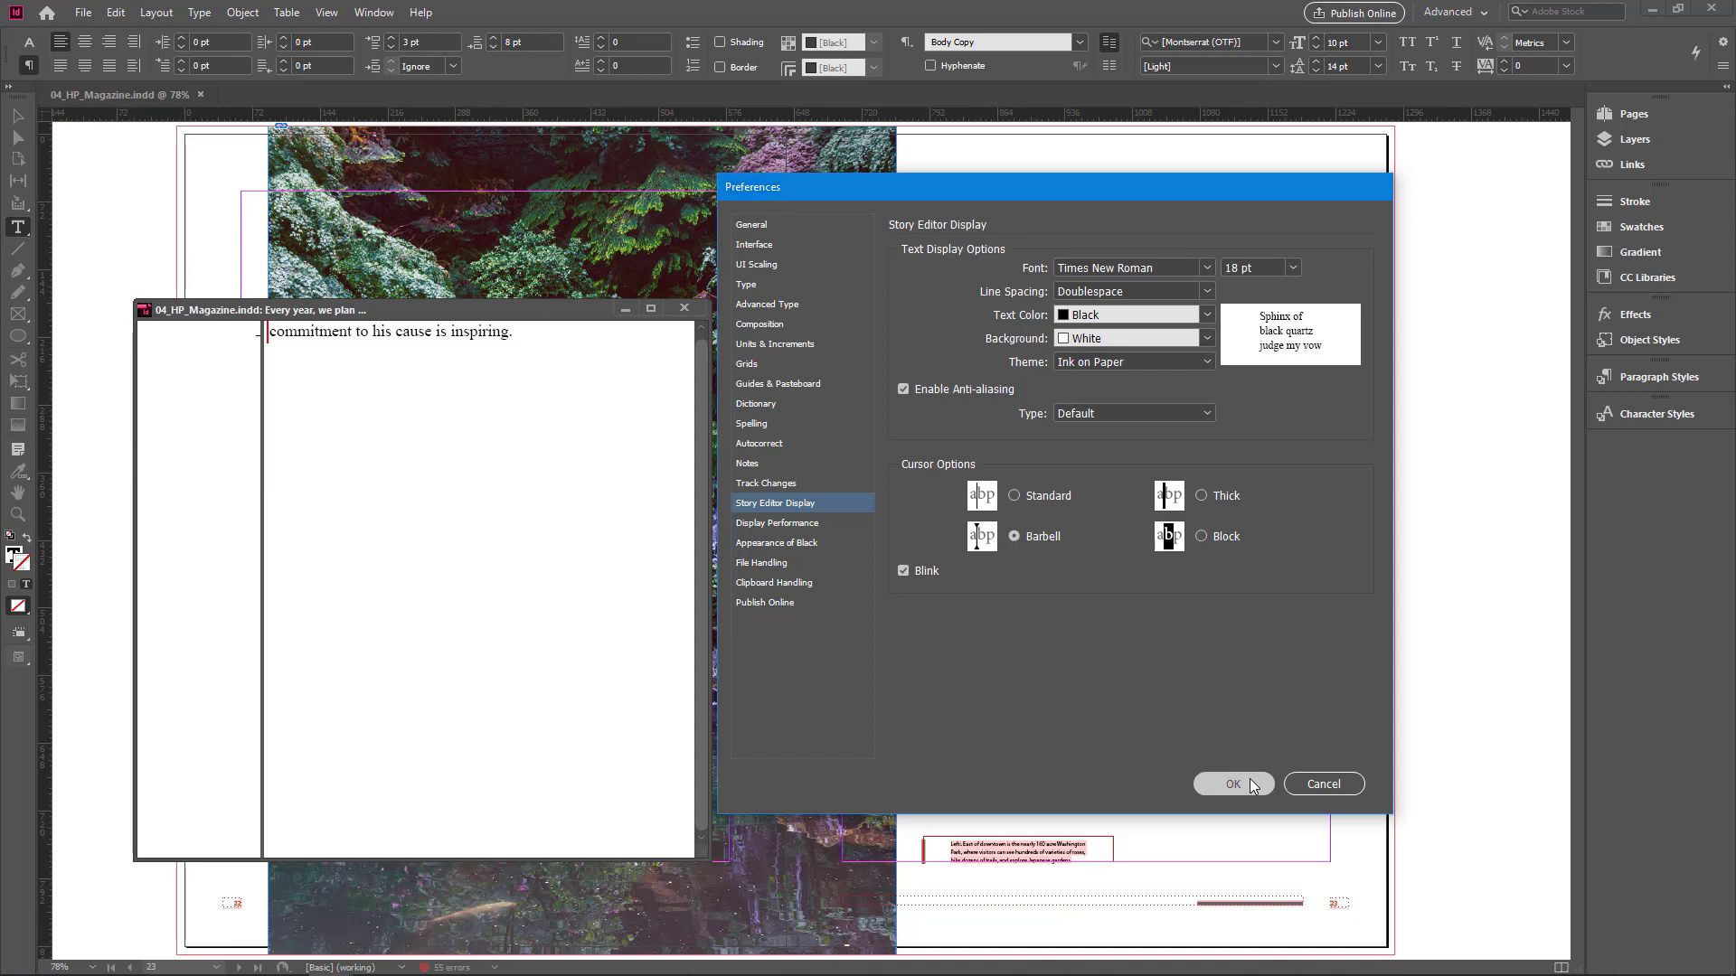
scroll(640, 580, up, 5)
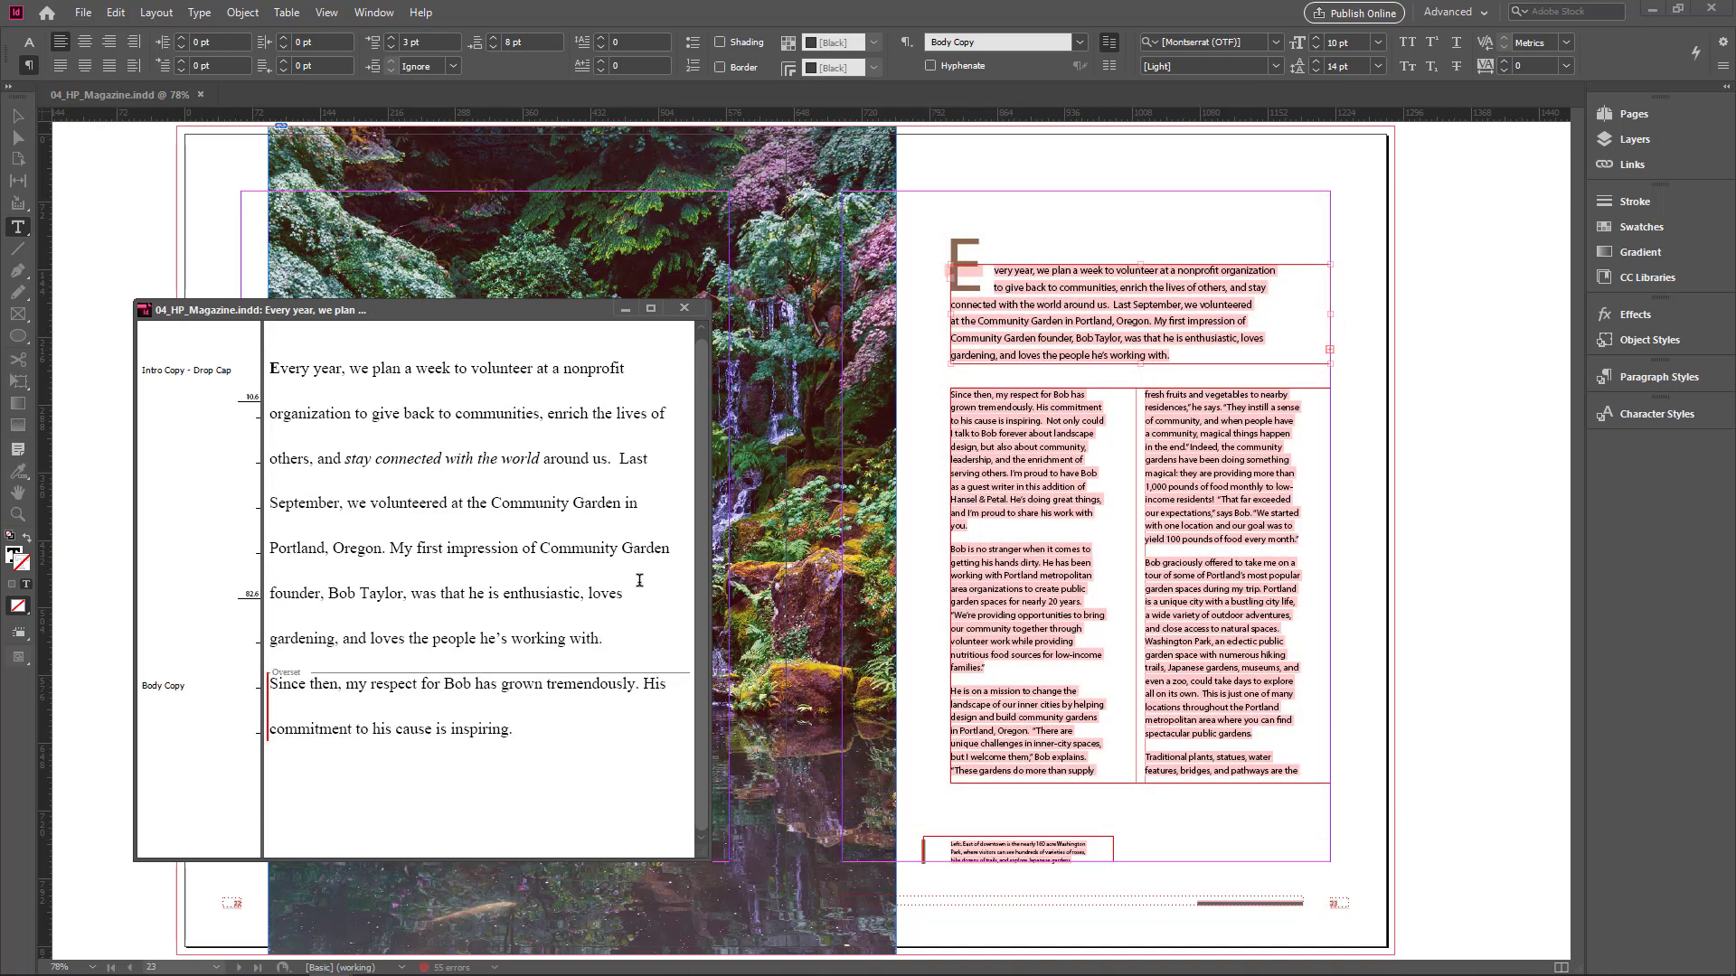
scroll(639, 580, up, 1)
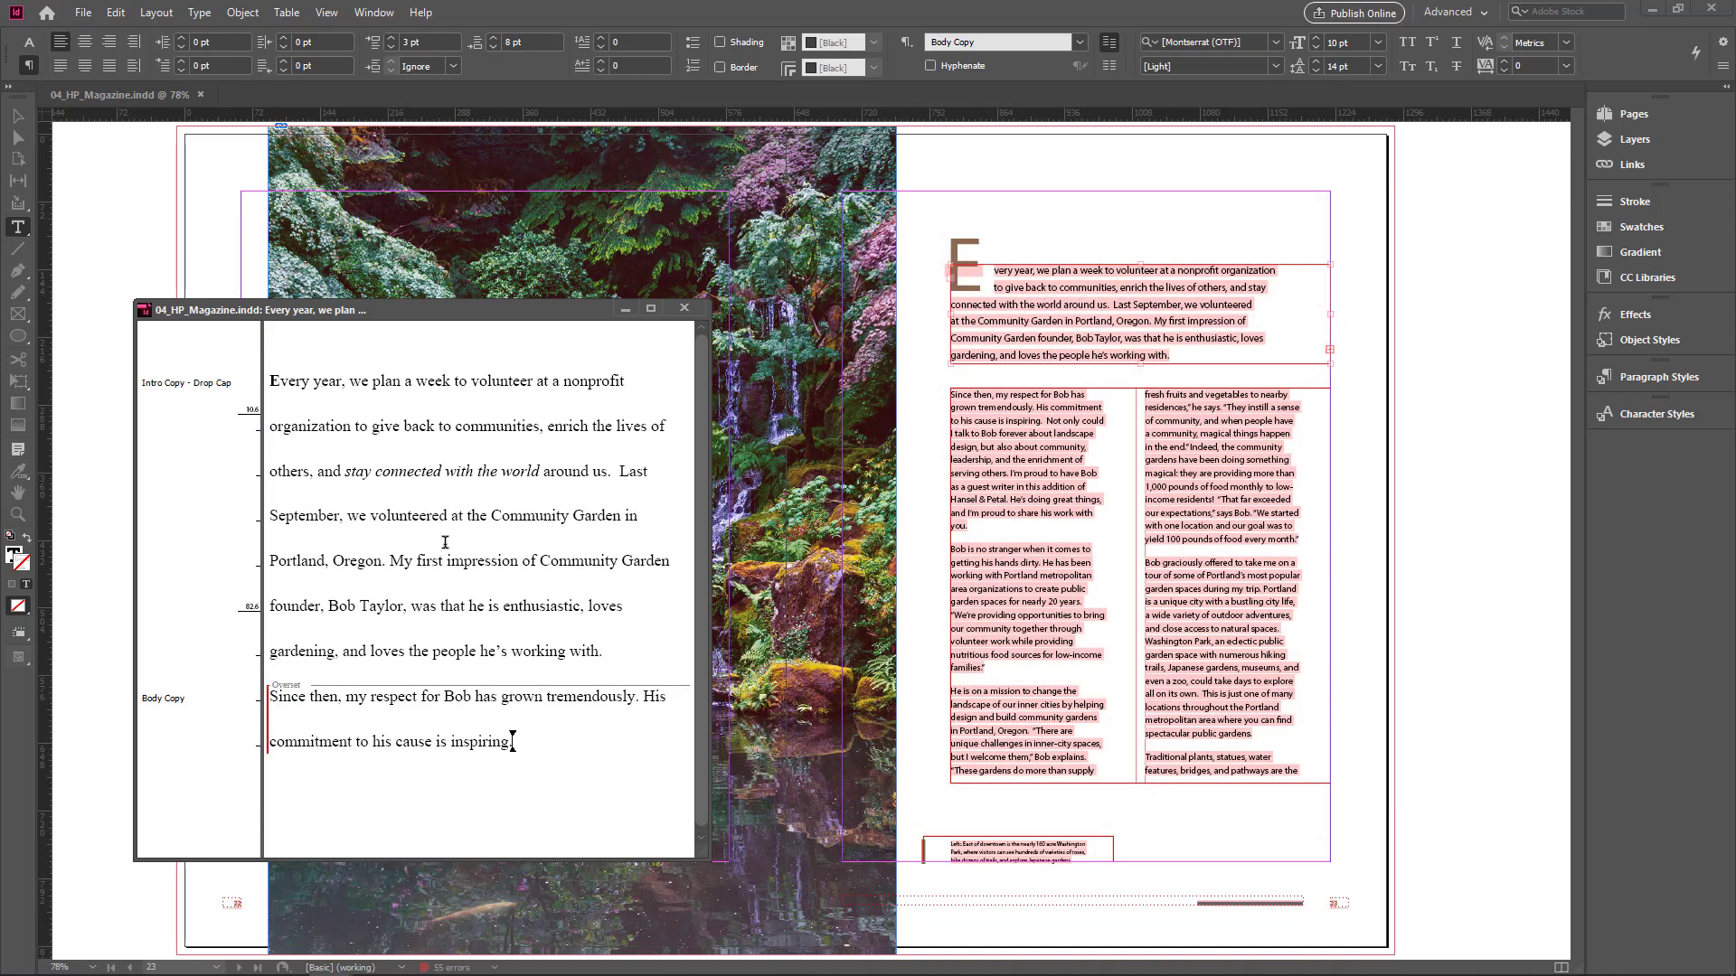
Copy and delete the intro sentence starting with "My first impression" in the story editor, and restore it
click(463, 485)
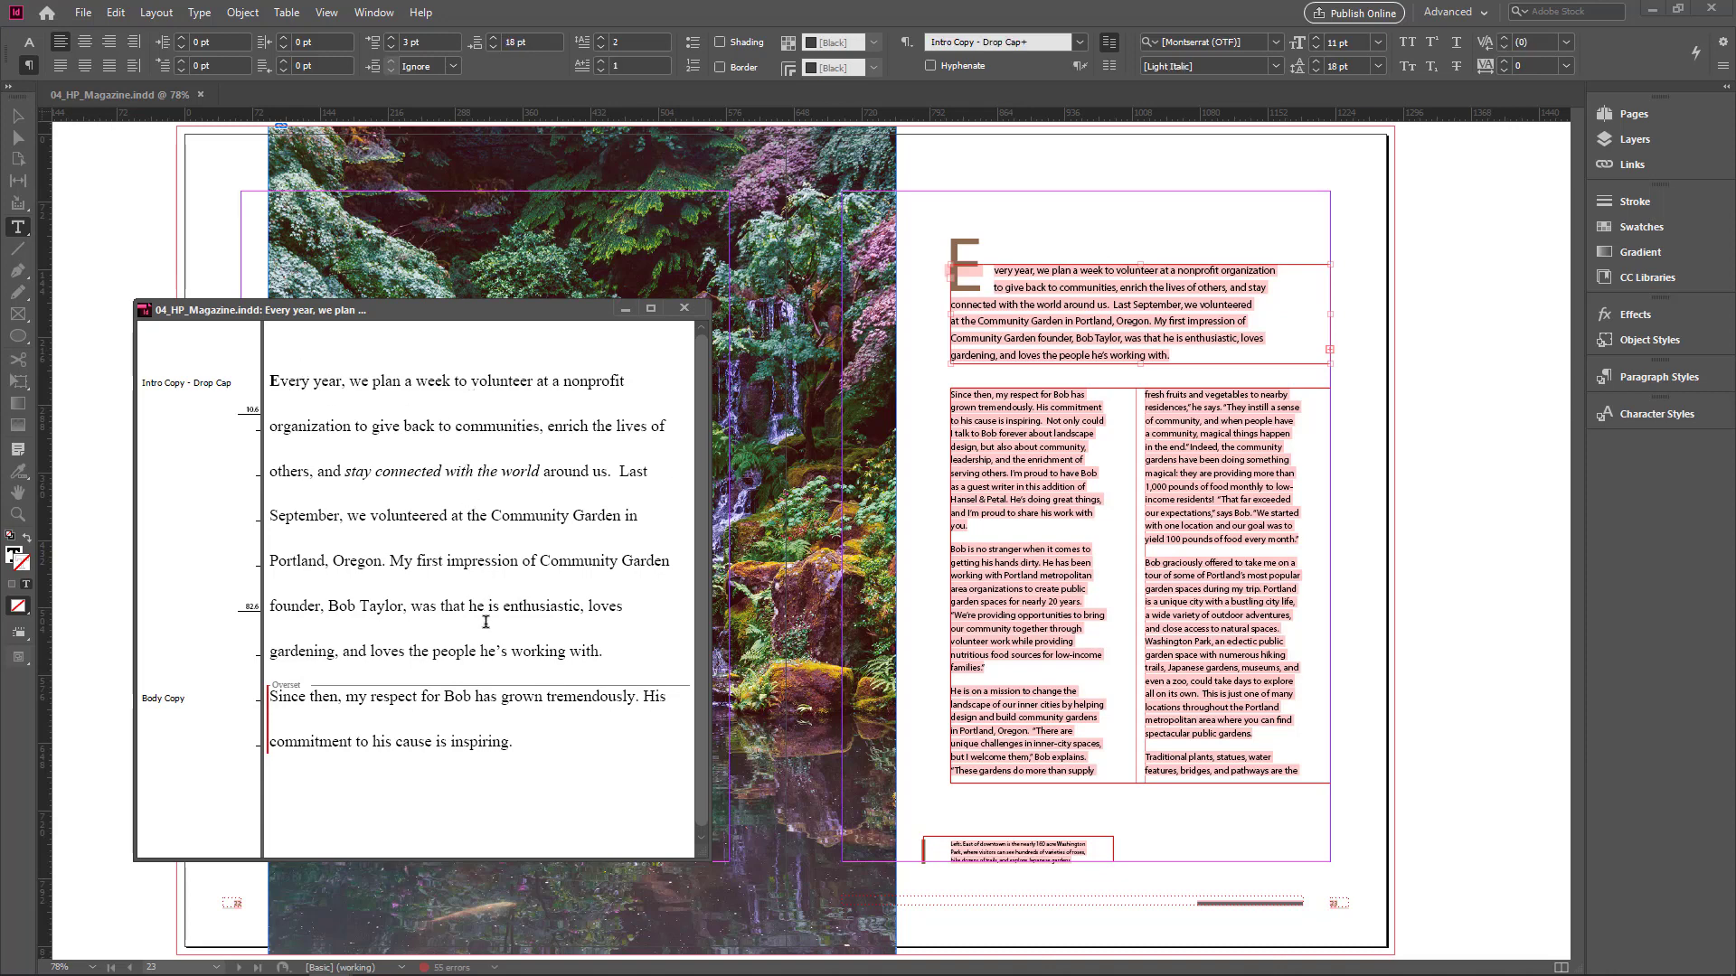
click(639, 599)
click(392, 561)
drag(391, 561, 647, 644)
key(ctrl+c)
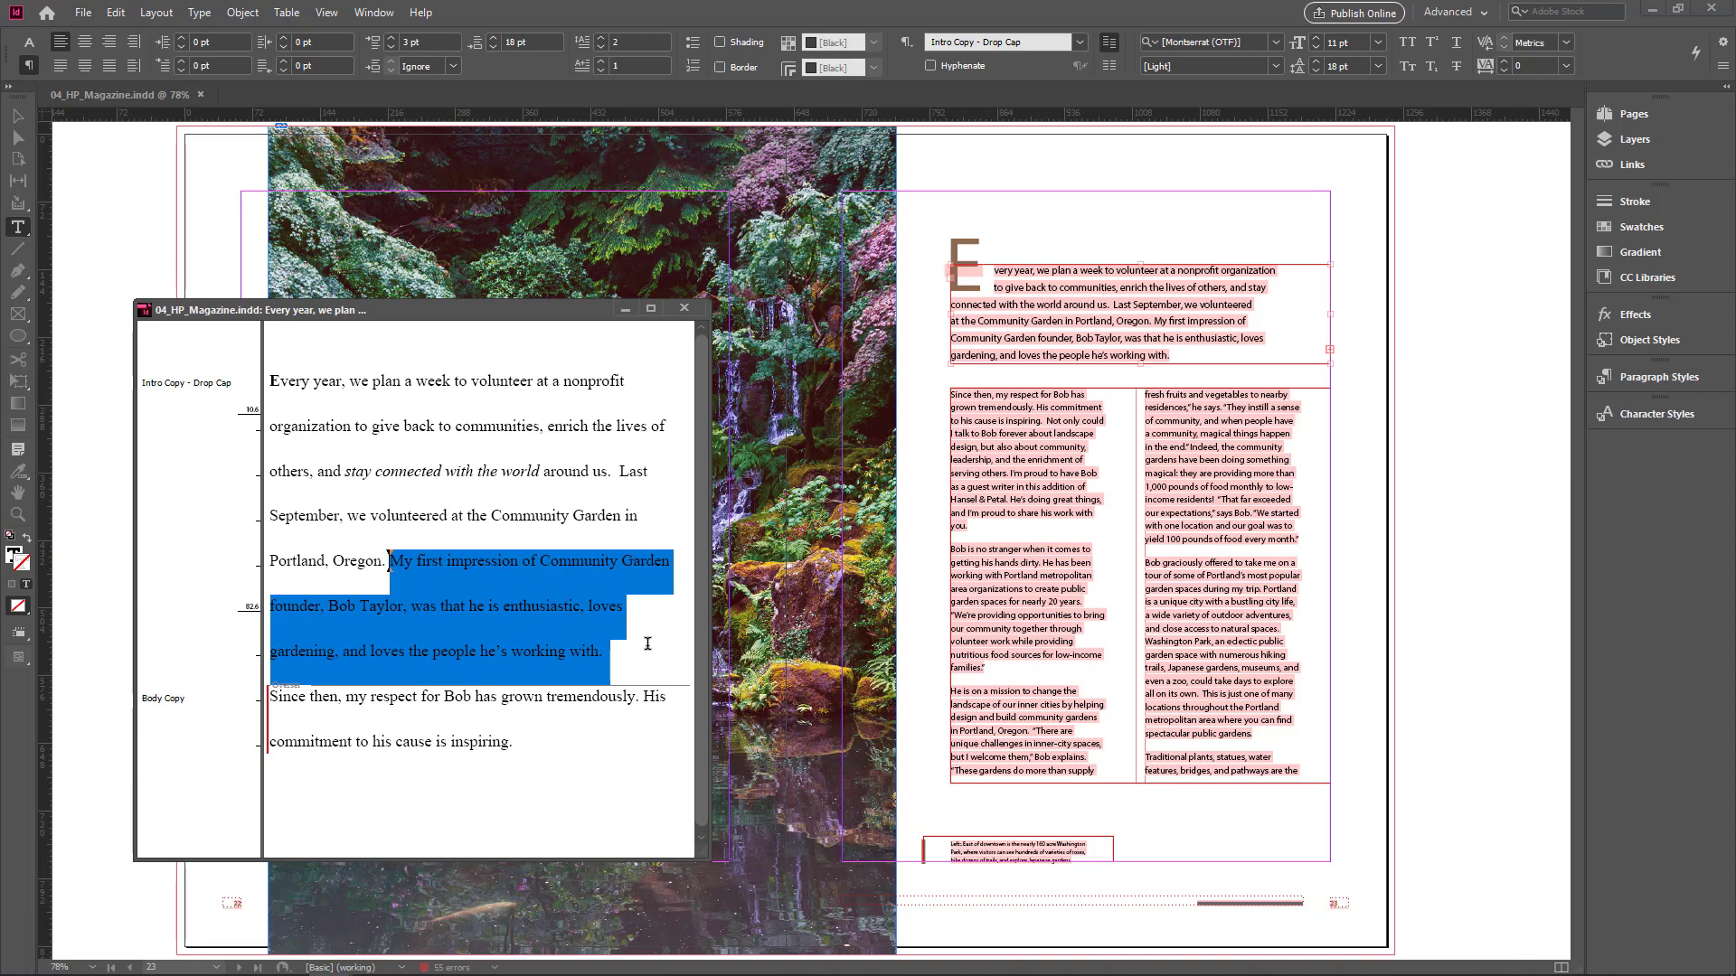
key(BackSpace)
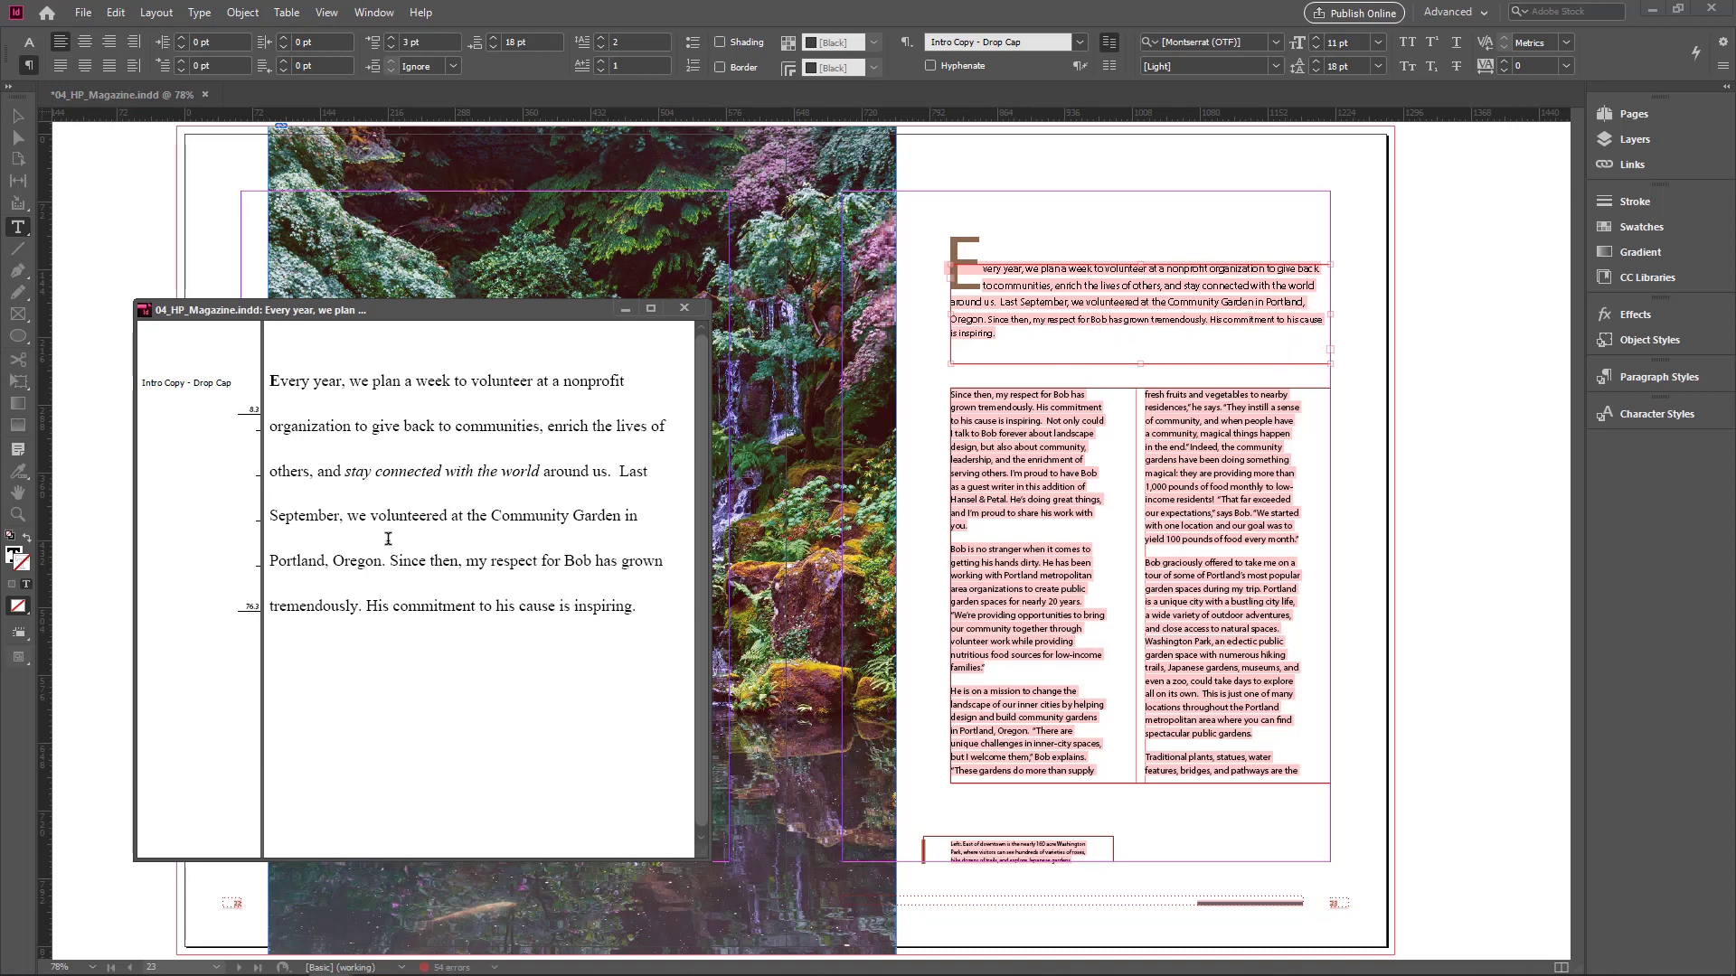
key(ctrl+v)
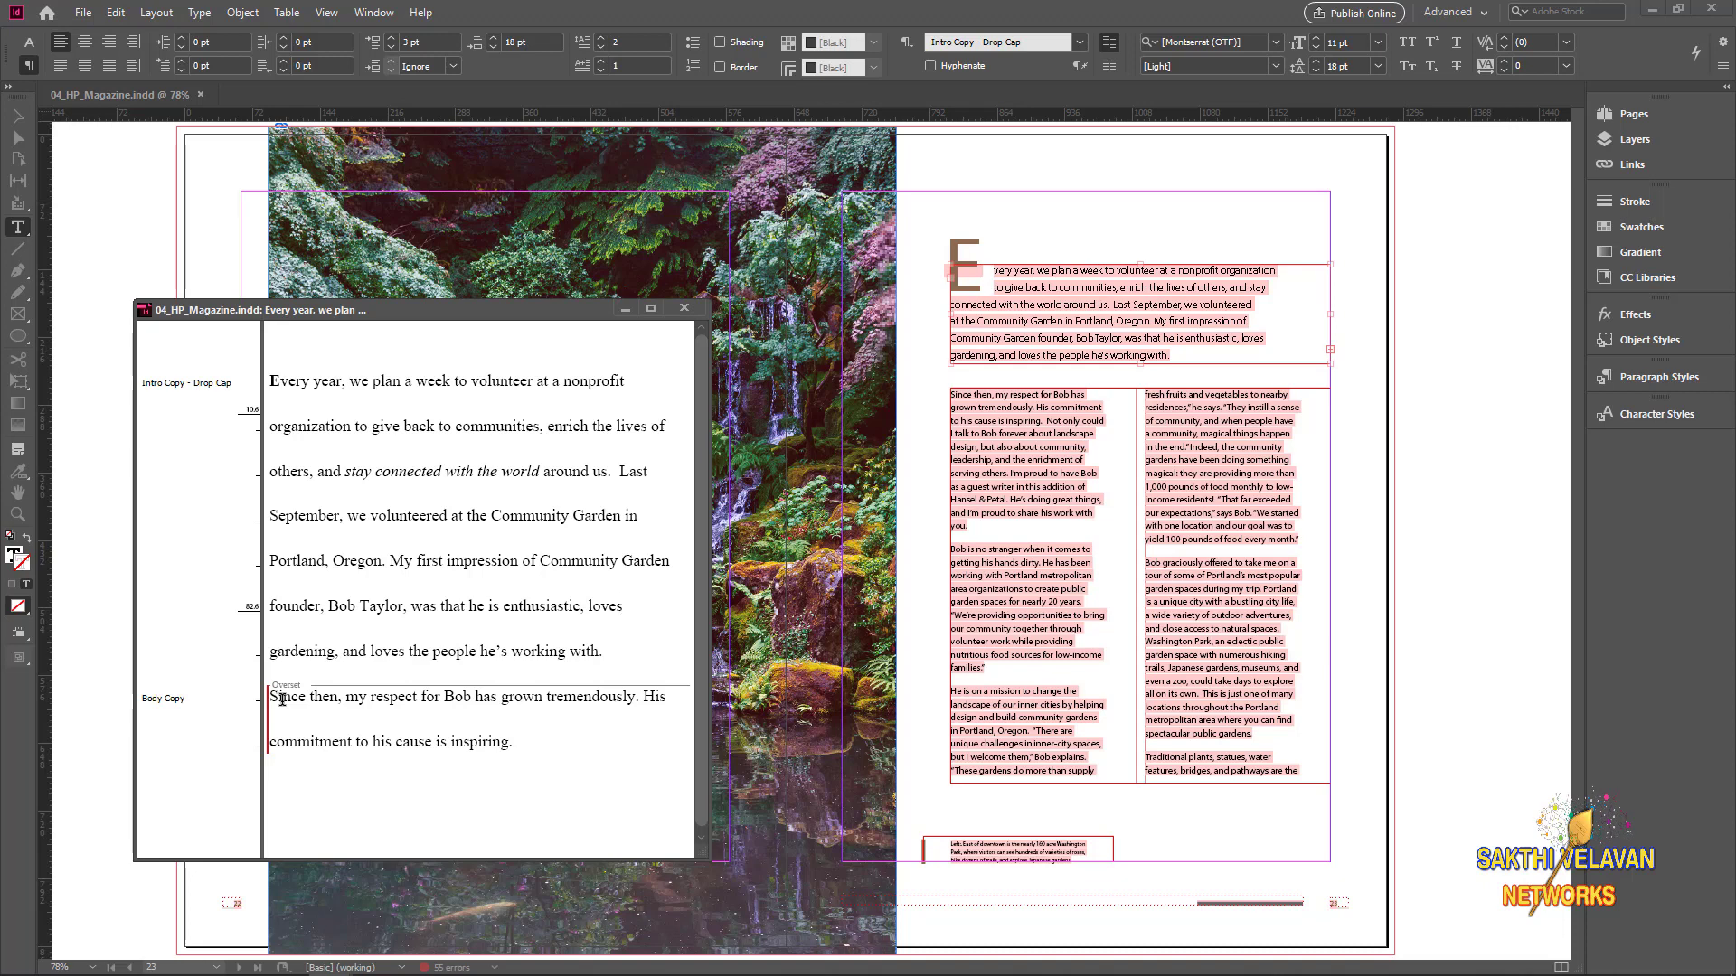
Try deleting the intro text from "My first impression" to the end of its paragraph once more
drag(270, 690, 296, 685)
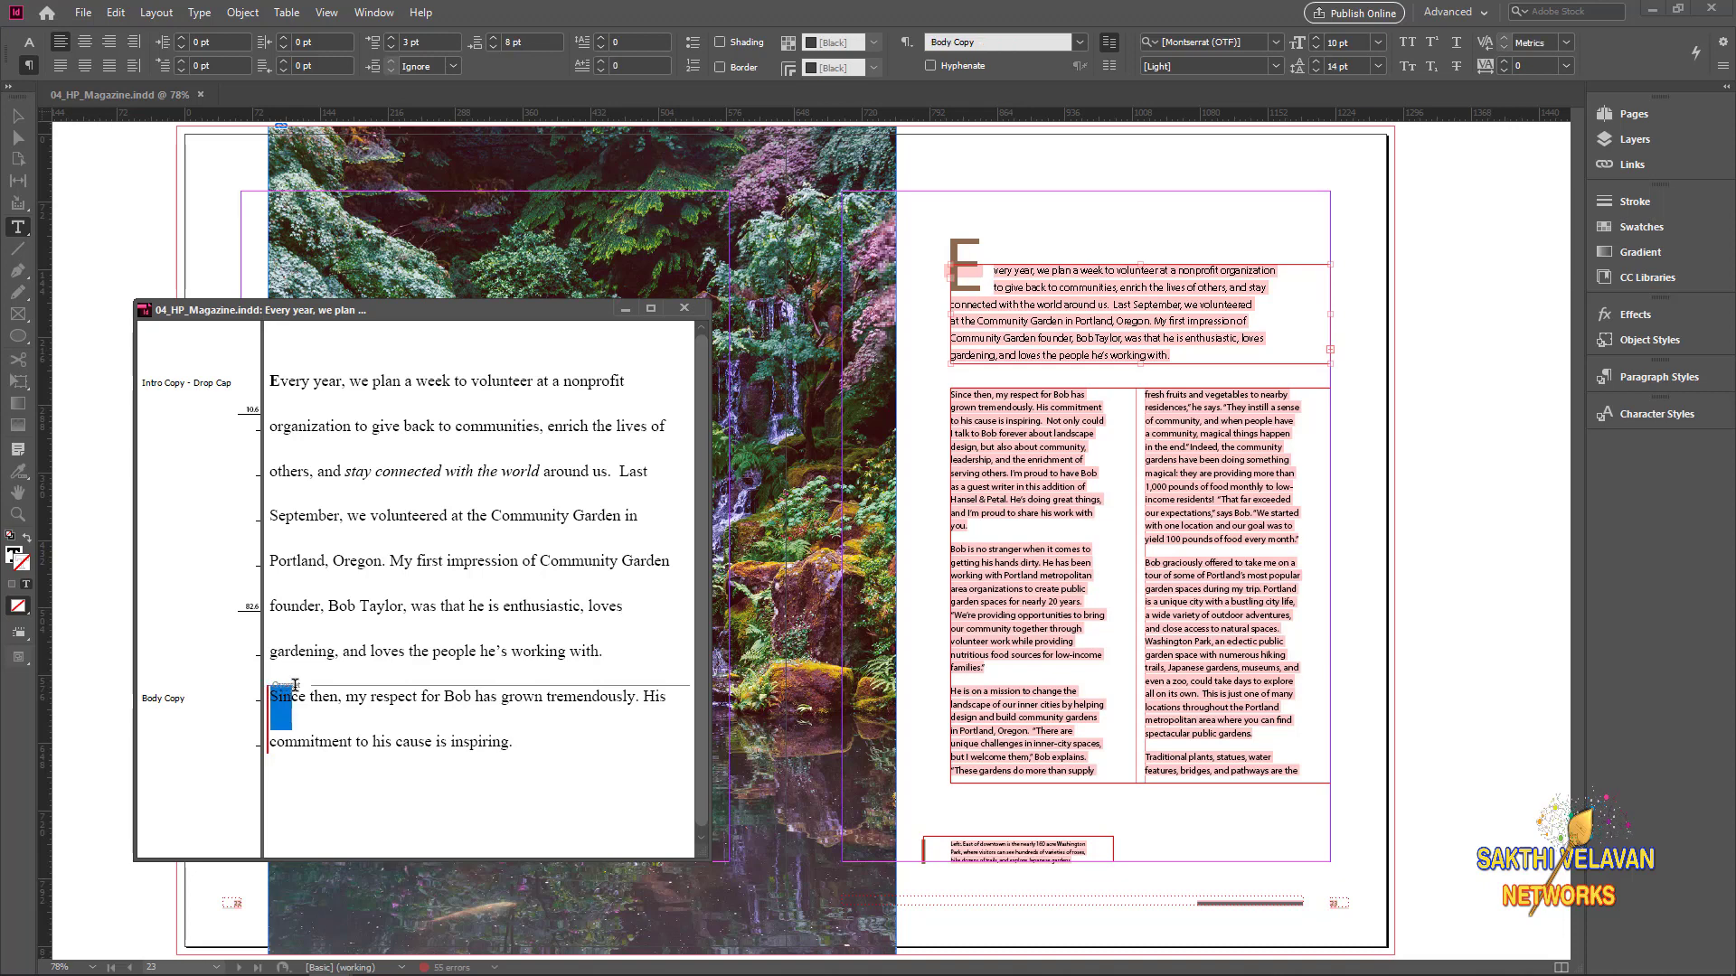
click(305, 687)
click(390, 553)
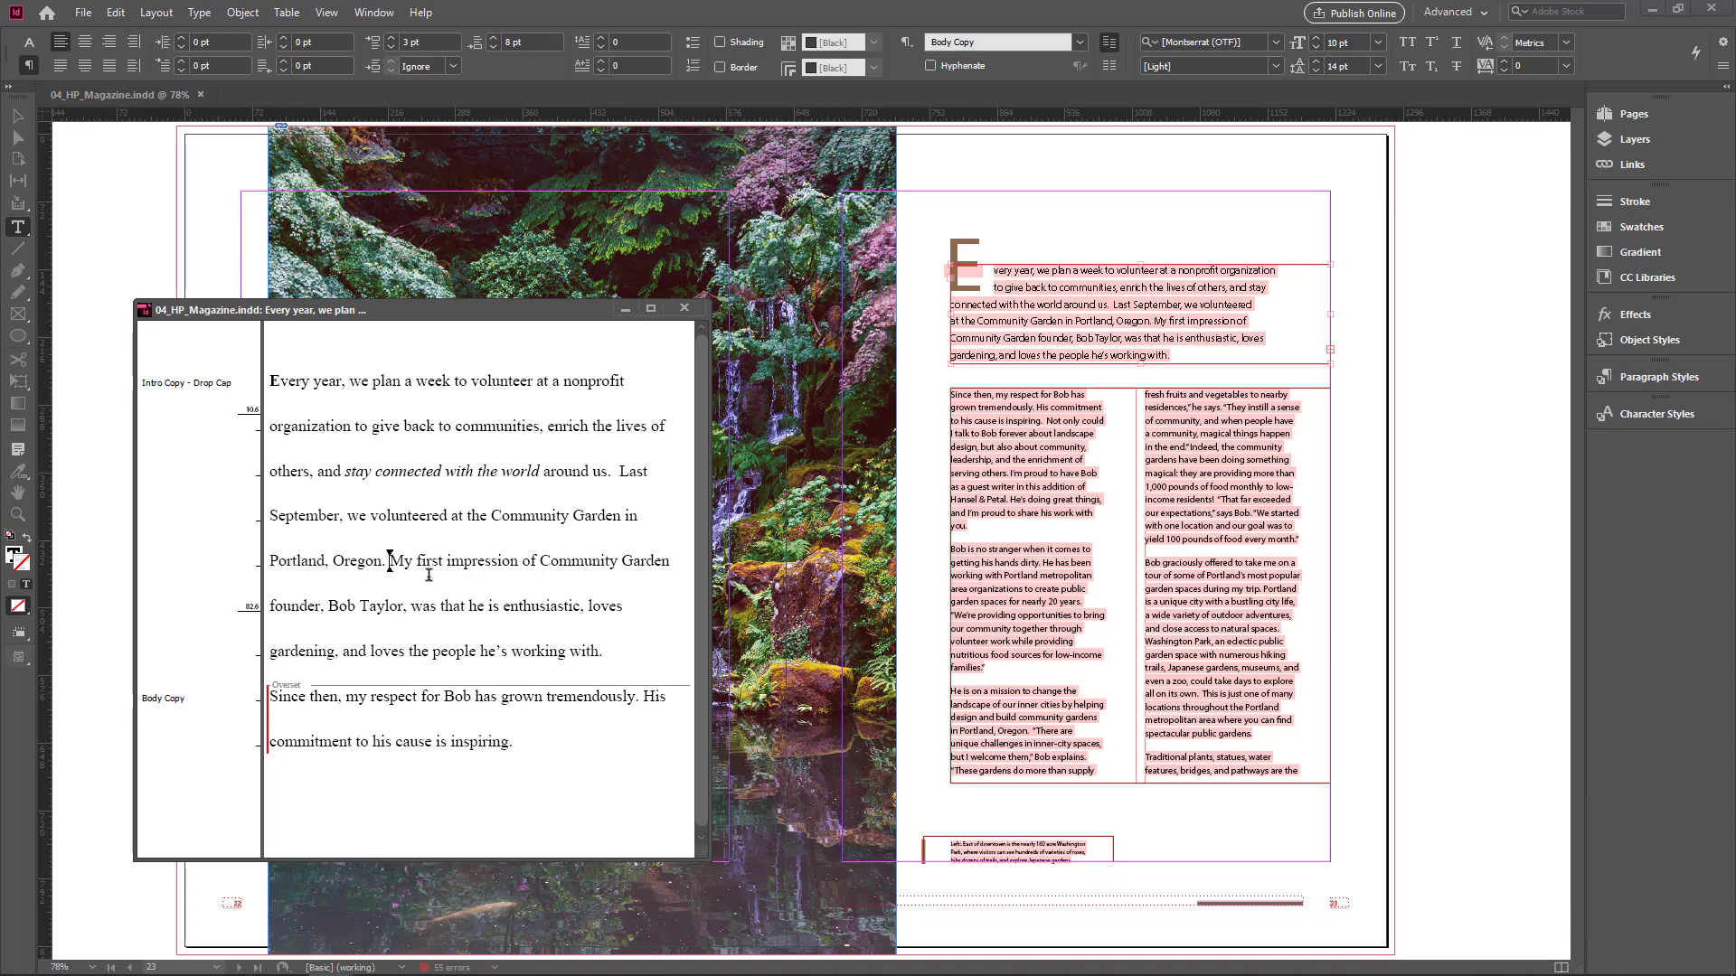
drag(389, 562, 647, 652)
key(BackSpace)
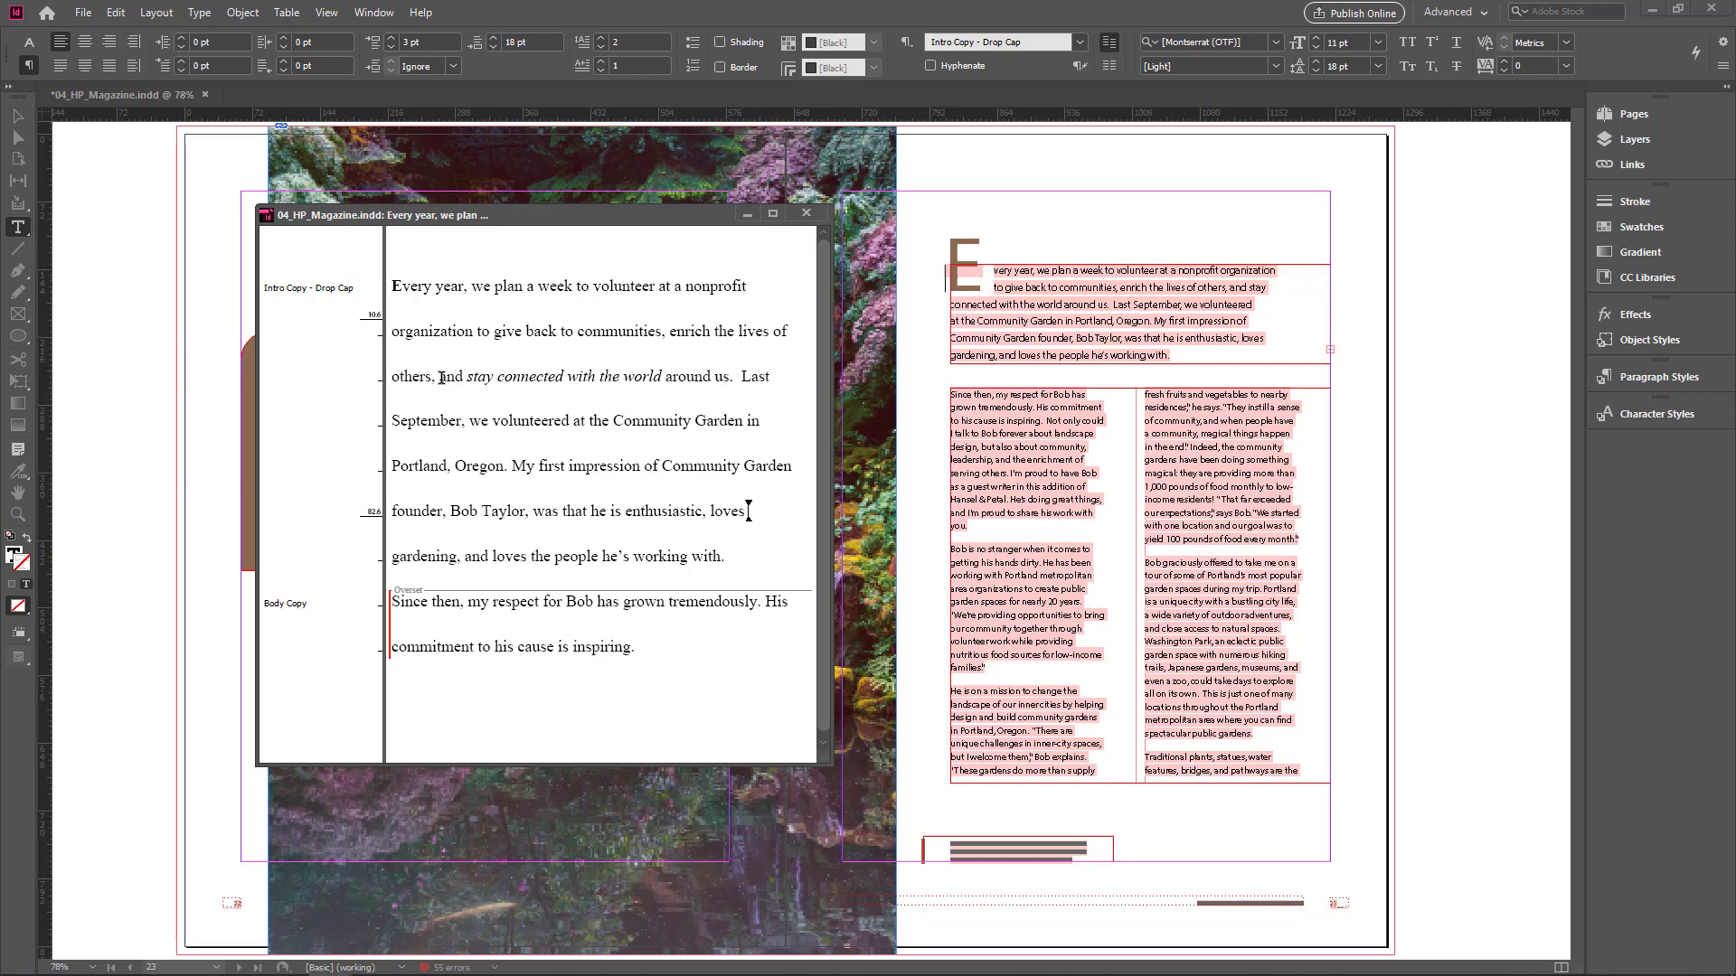
Save the document, locate "and stay connected with the world around us" in the layout from the story editor, and close the editor
key(ctrl+s)
drag(440, 376, 731, 374)
key(ctrl+y)
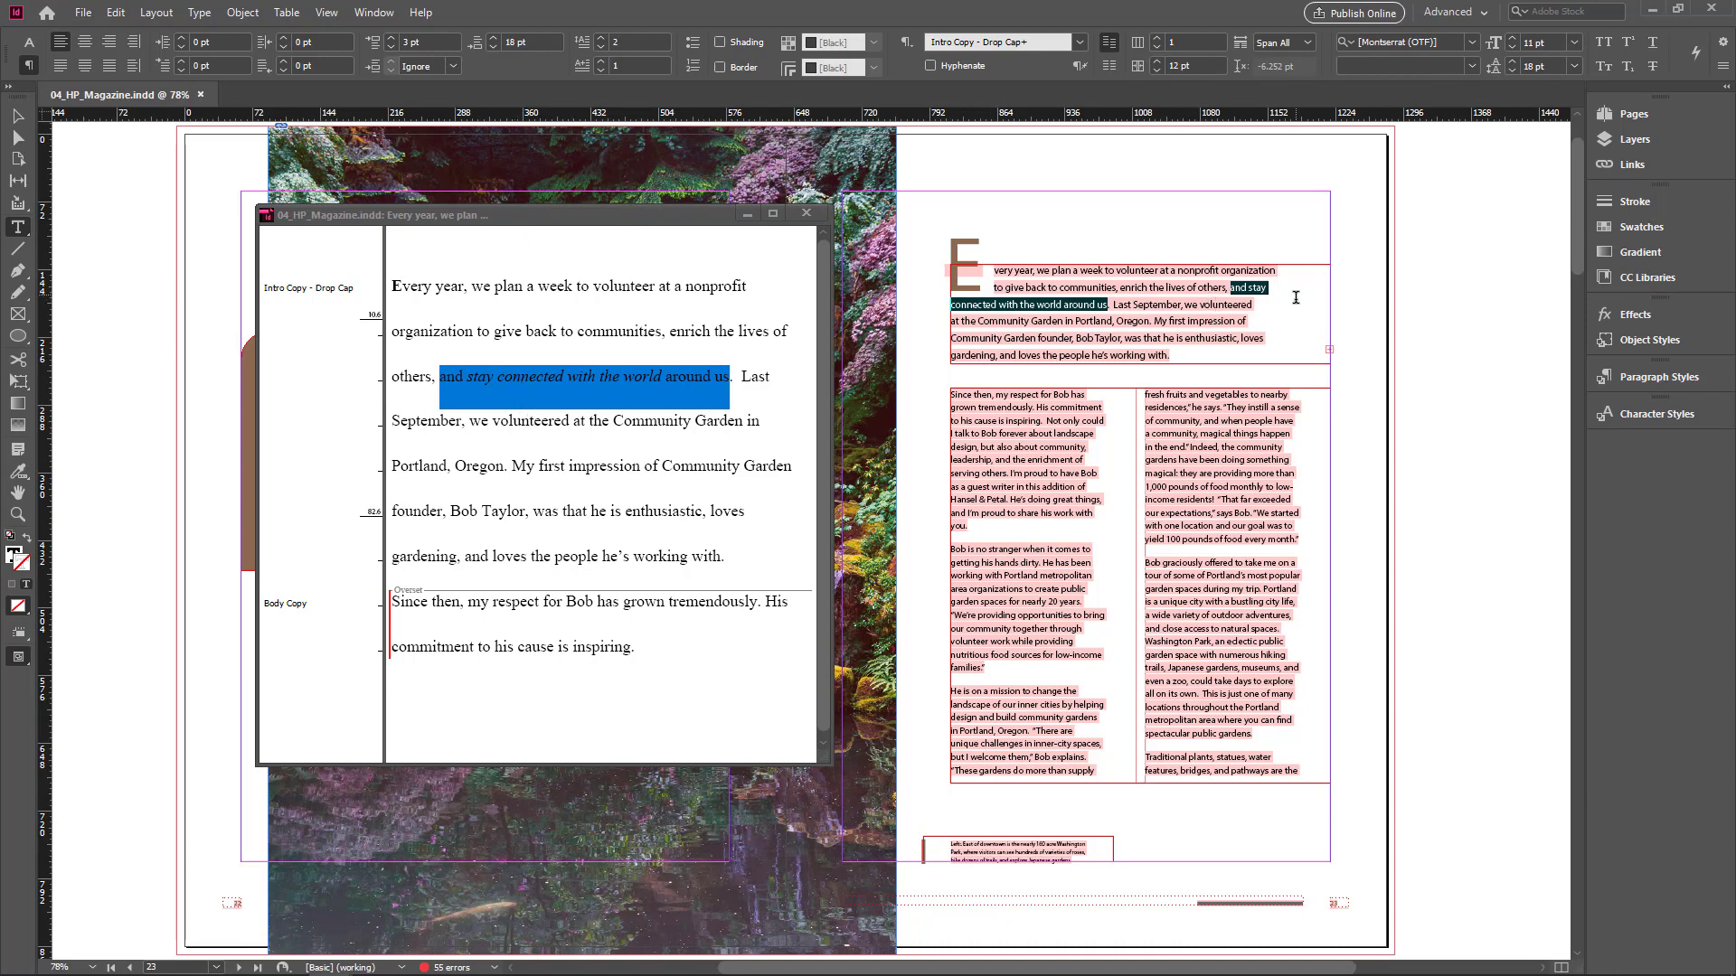
key(ctrl+y)
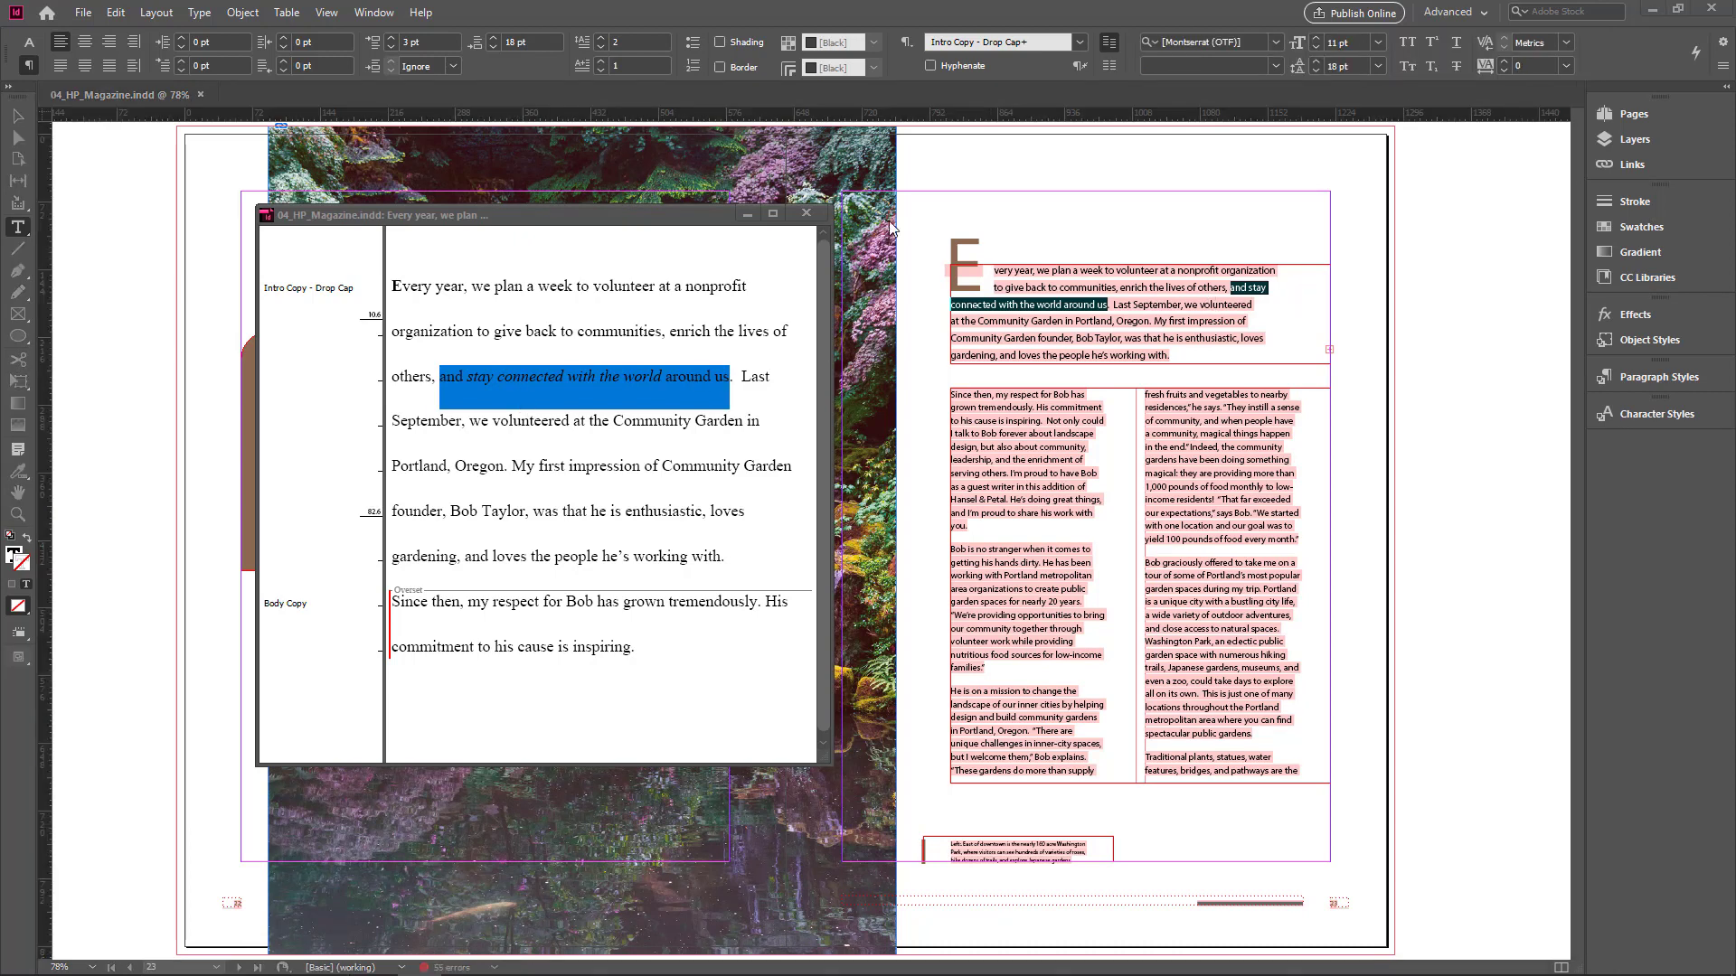
click(808, 213)
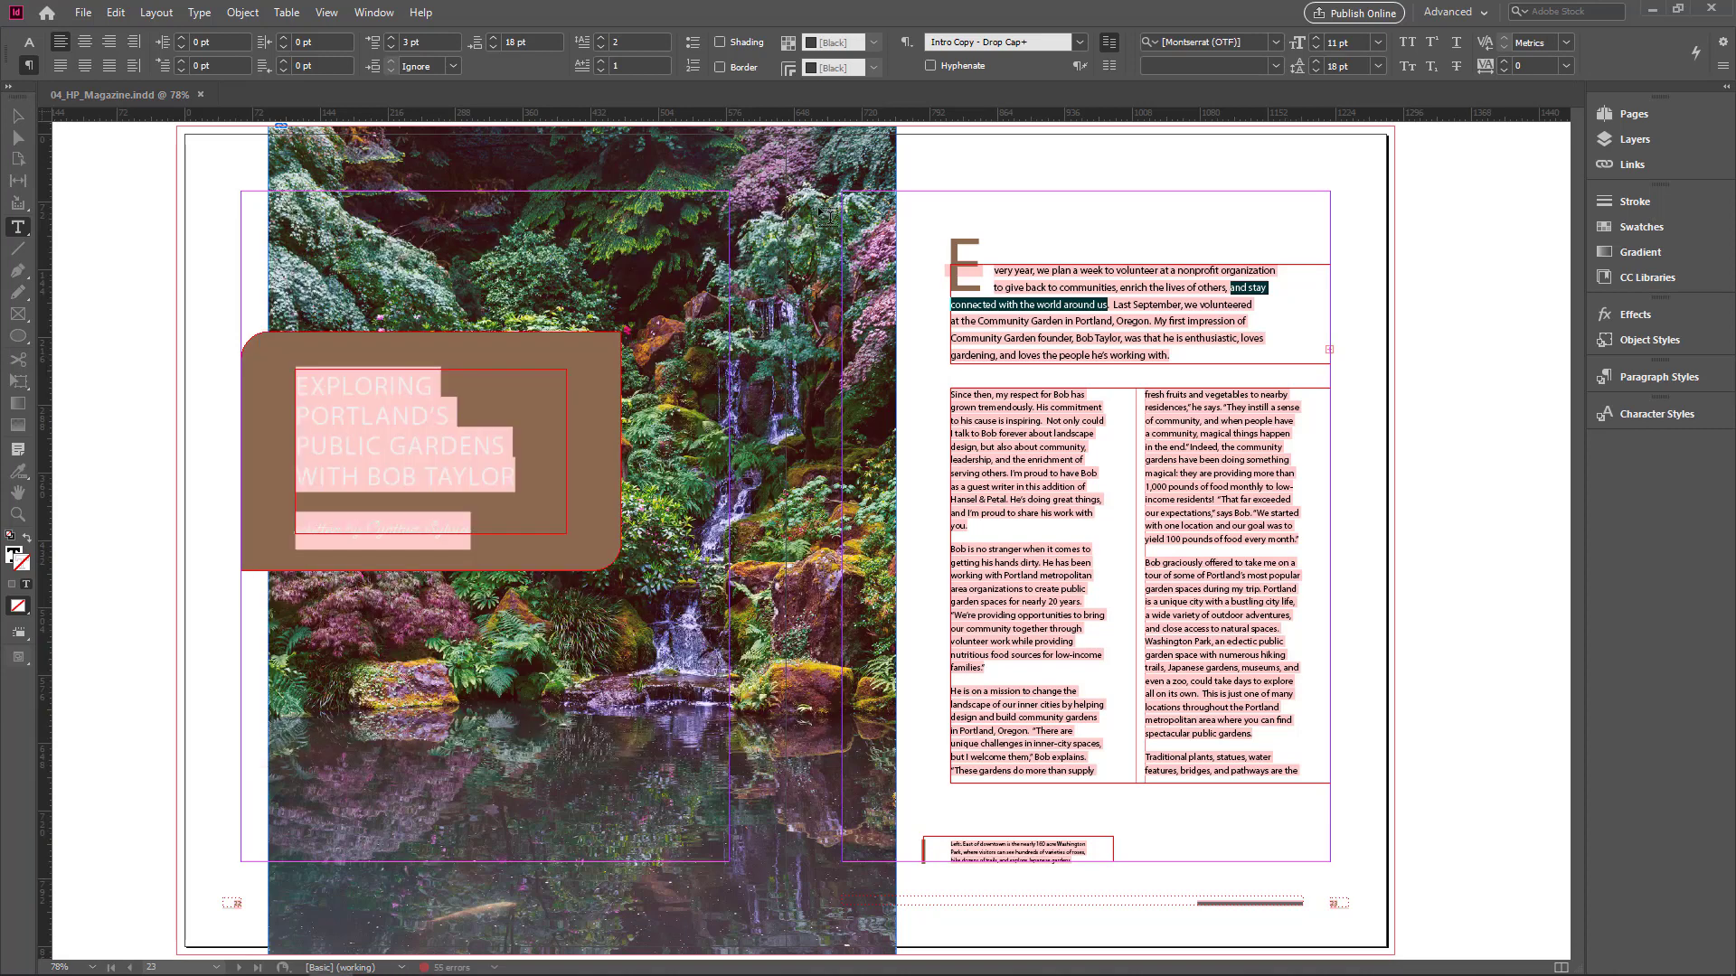
Open the selected closing words of the intro paragraph from the layout in the story editor, and make its window narrower and taller
click(1073, 337)
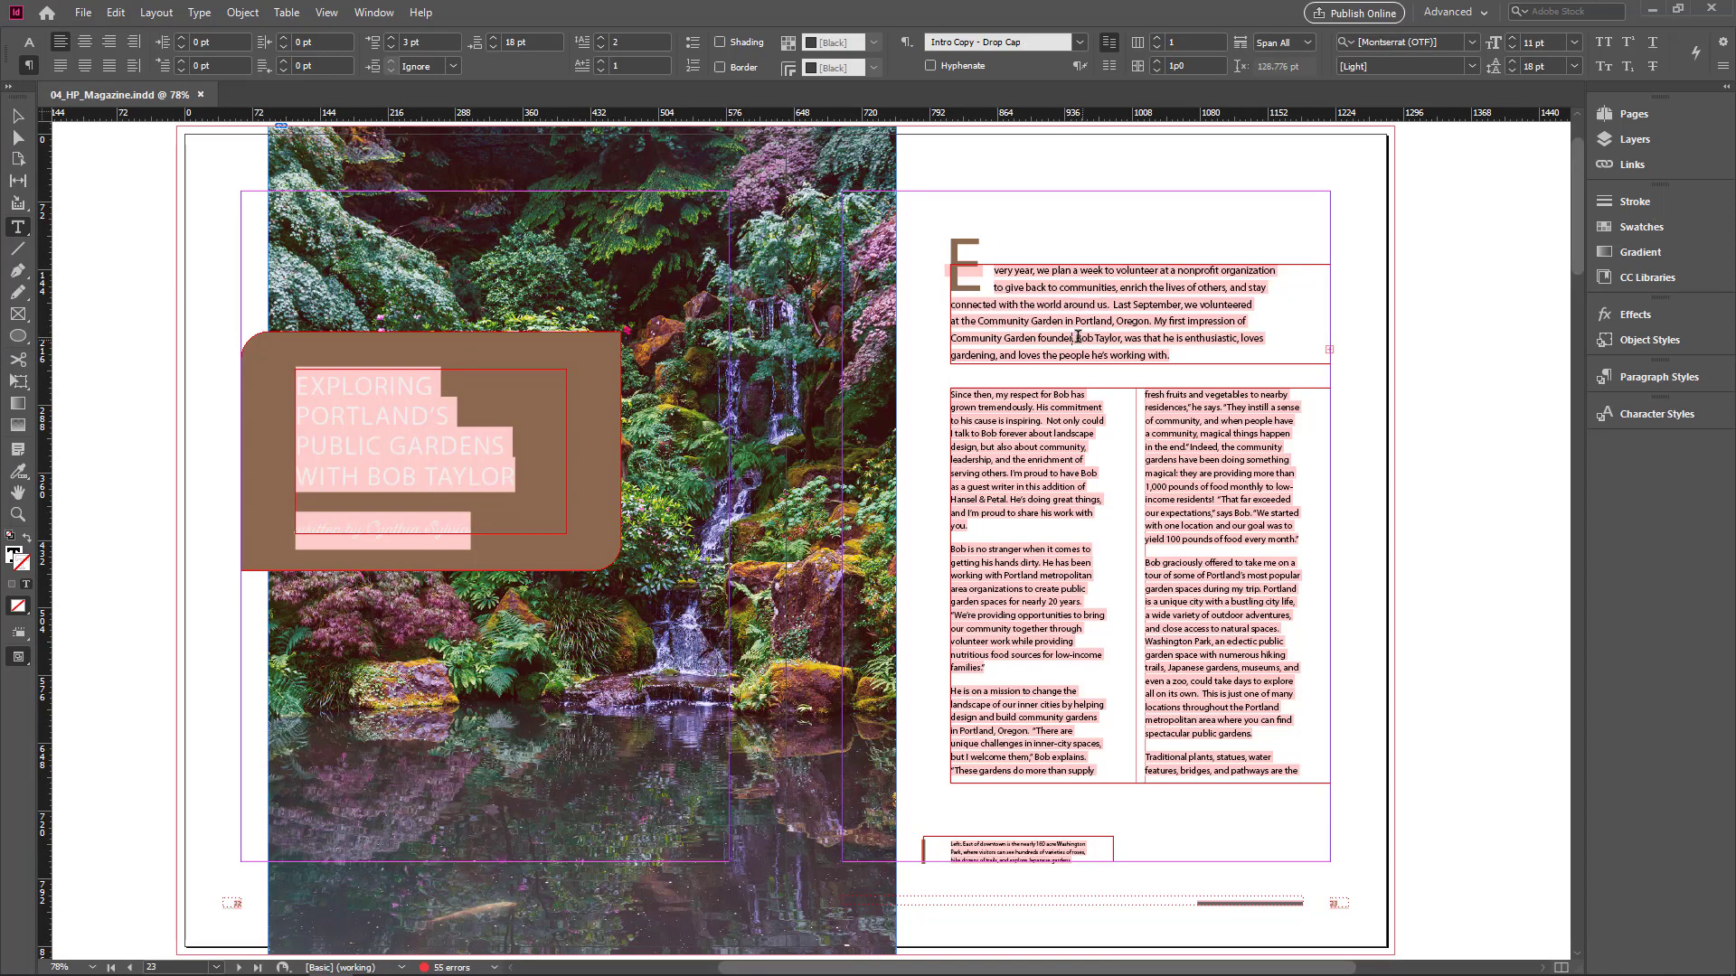
drag(1074, 338, 1230, 352)
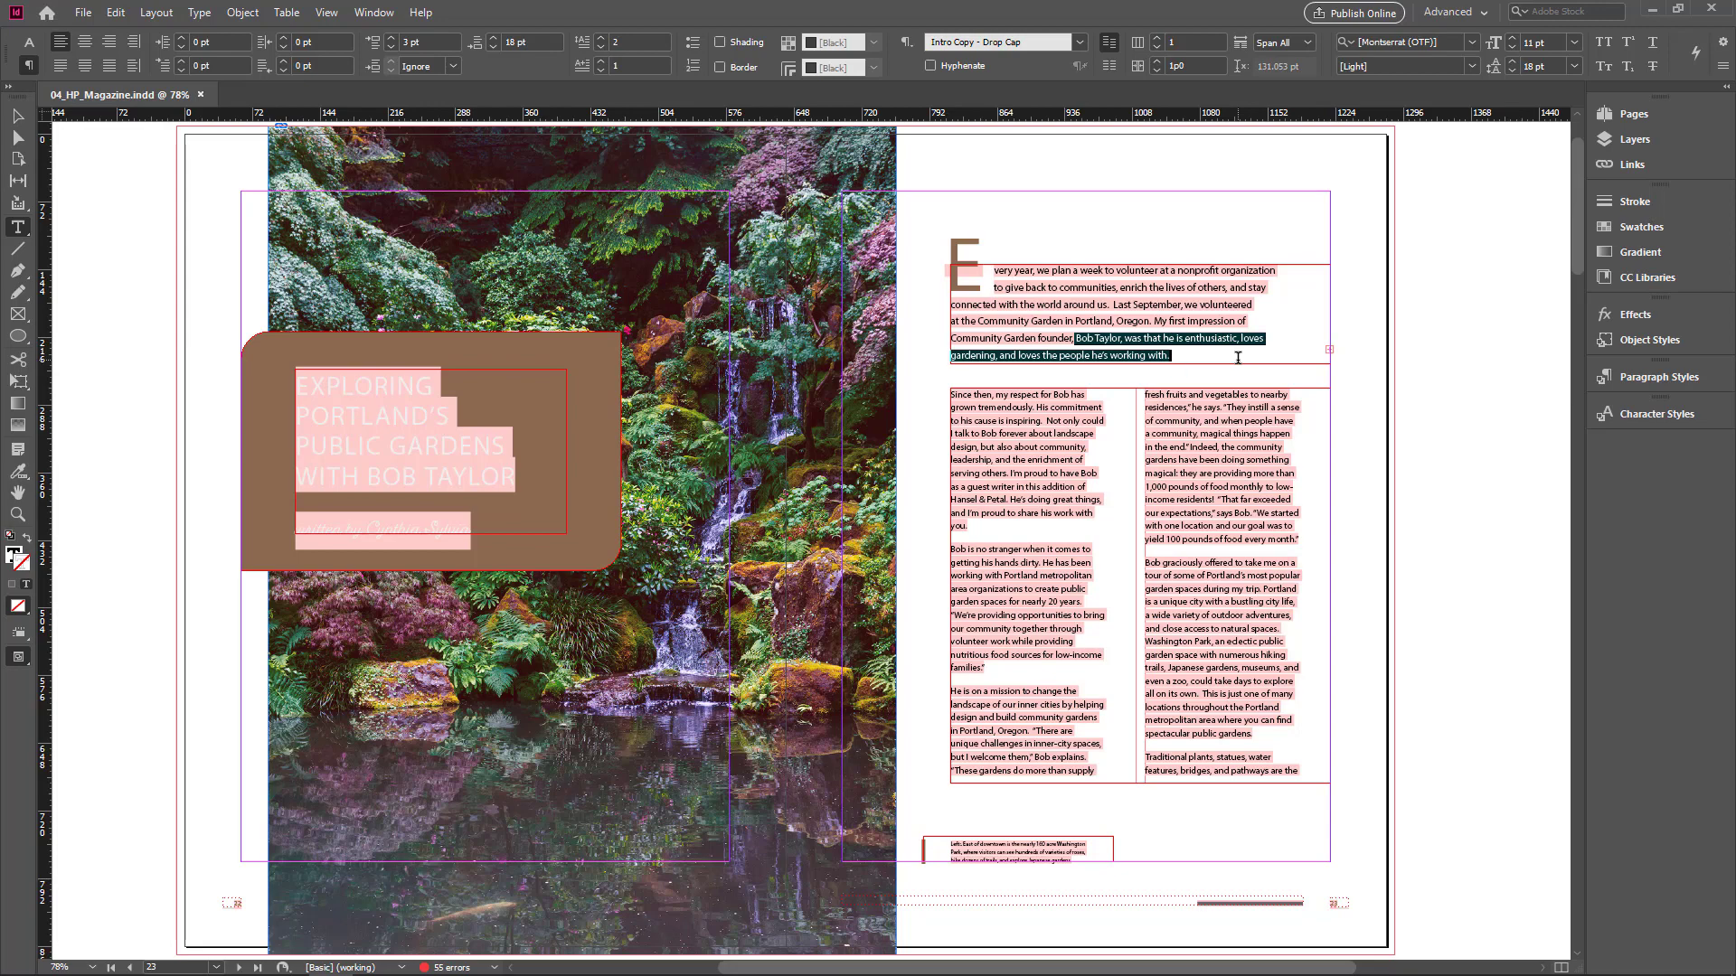
key(ctrl+y)
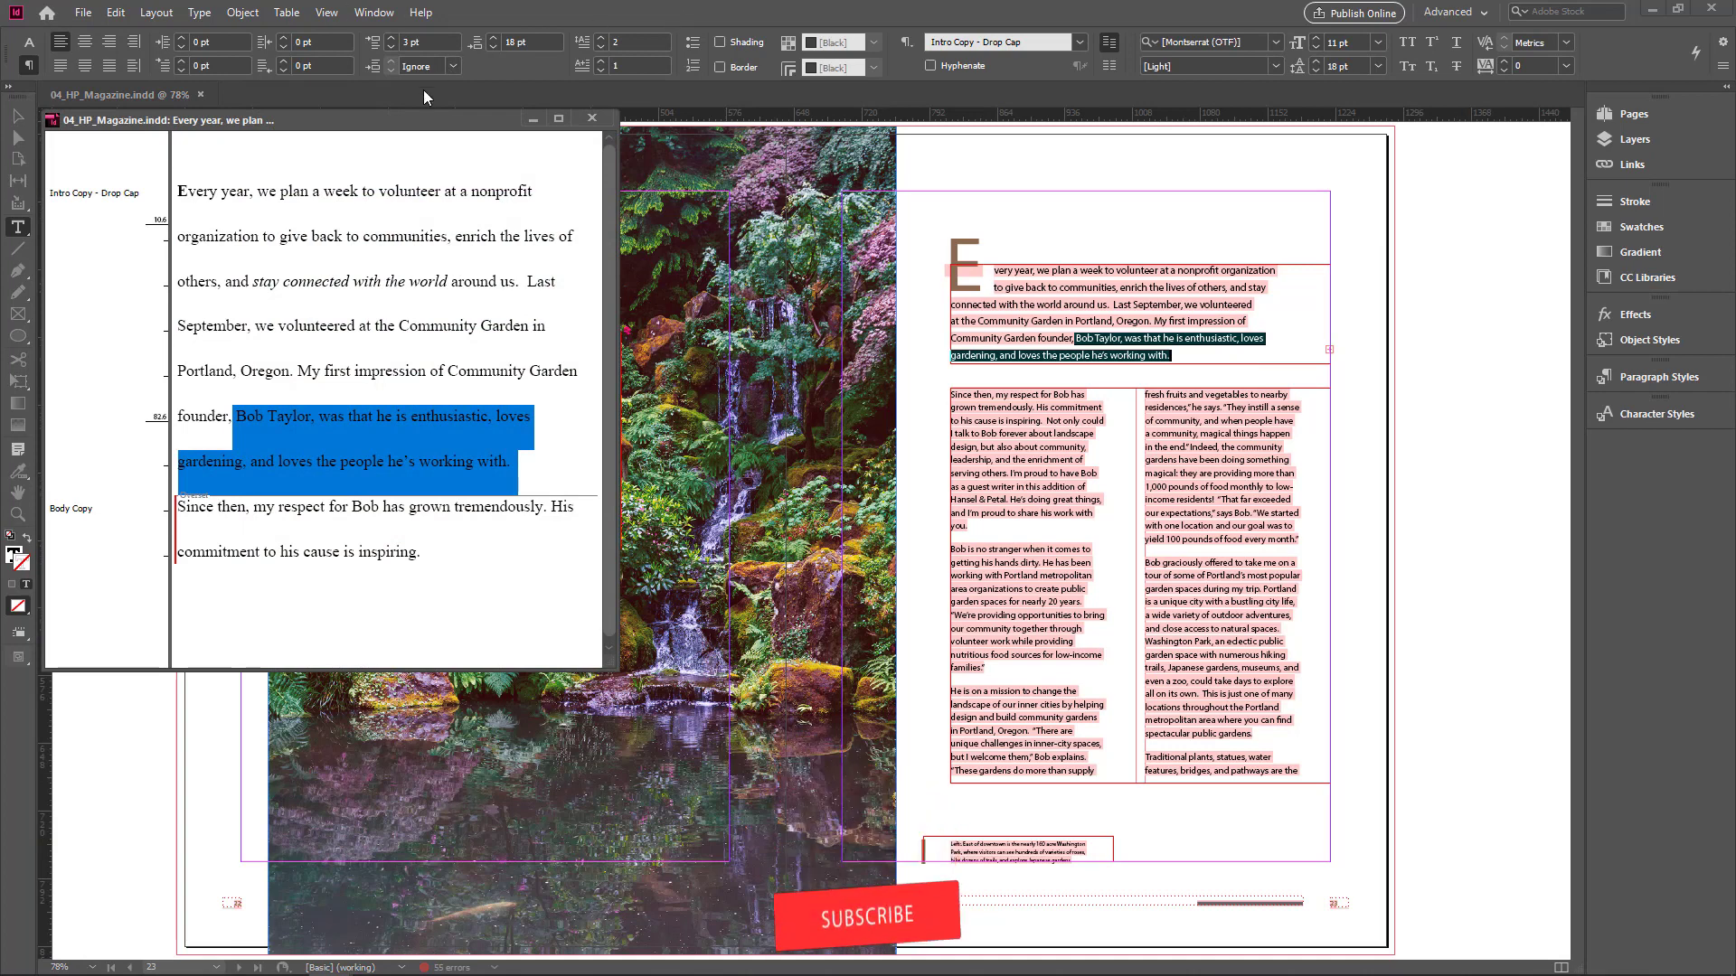
drag(423, 120, 738, 182)
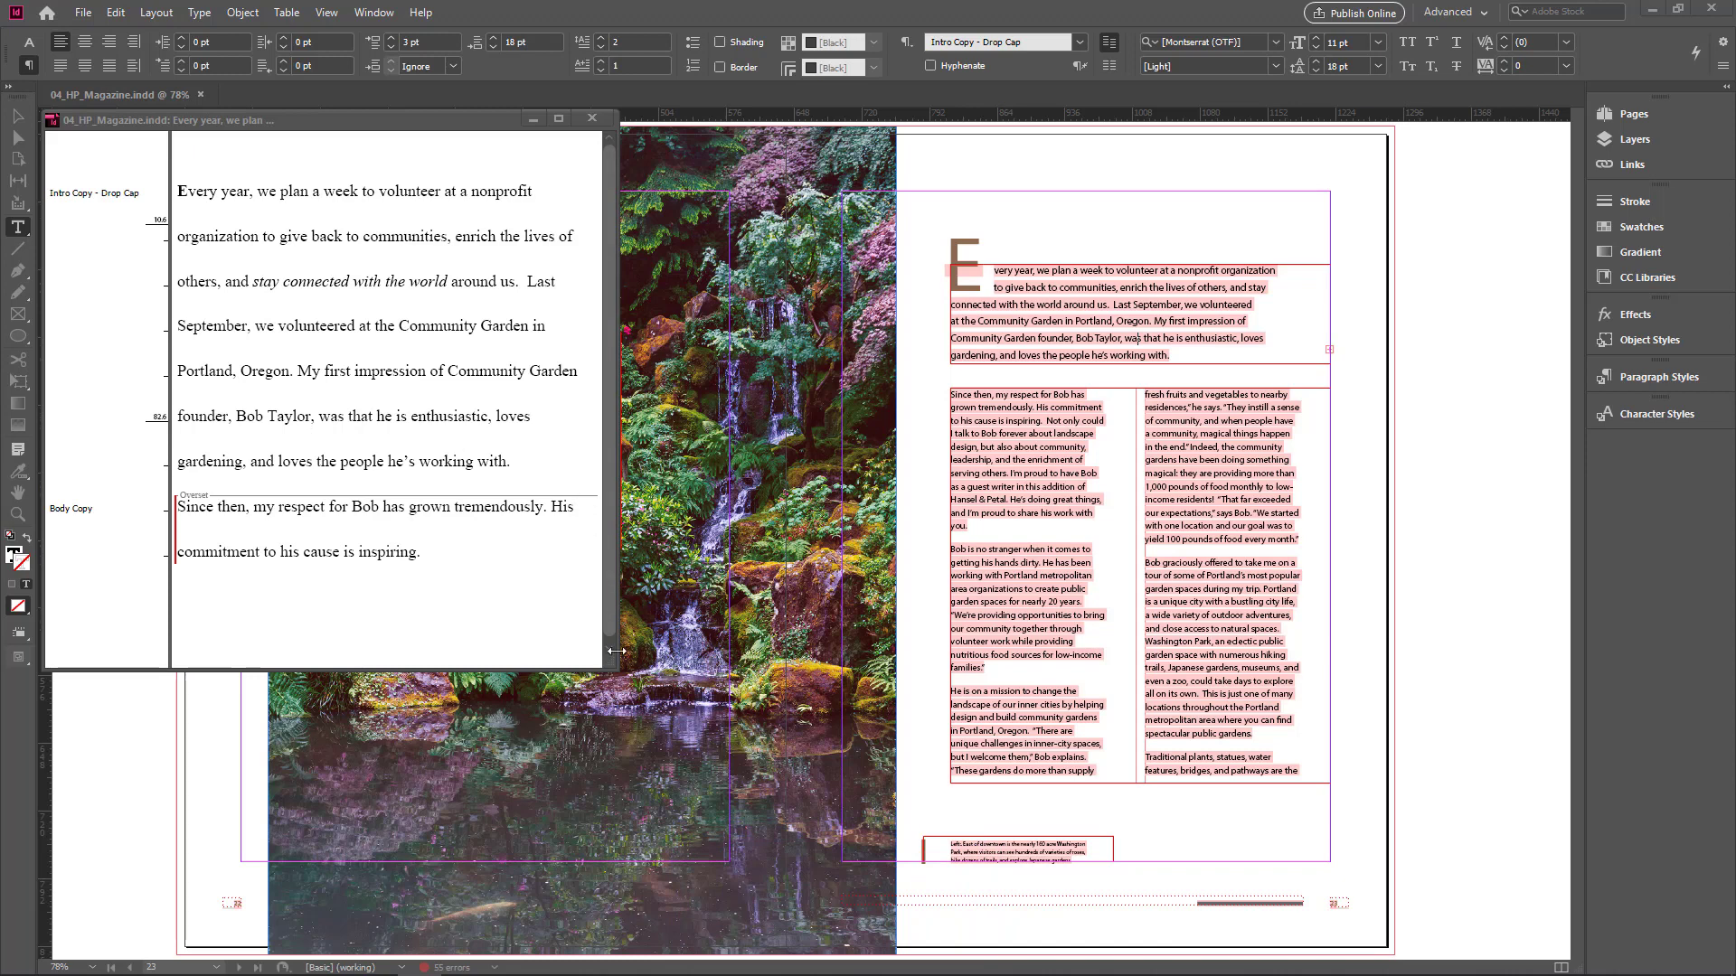
drag(603, 657, 587, 884)
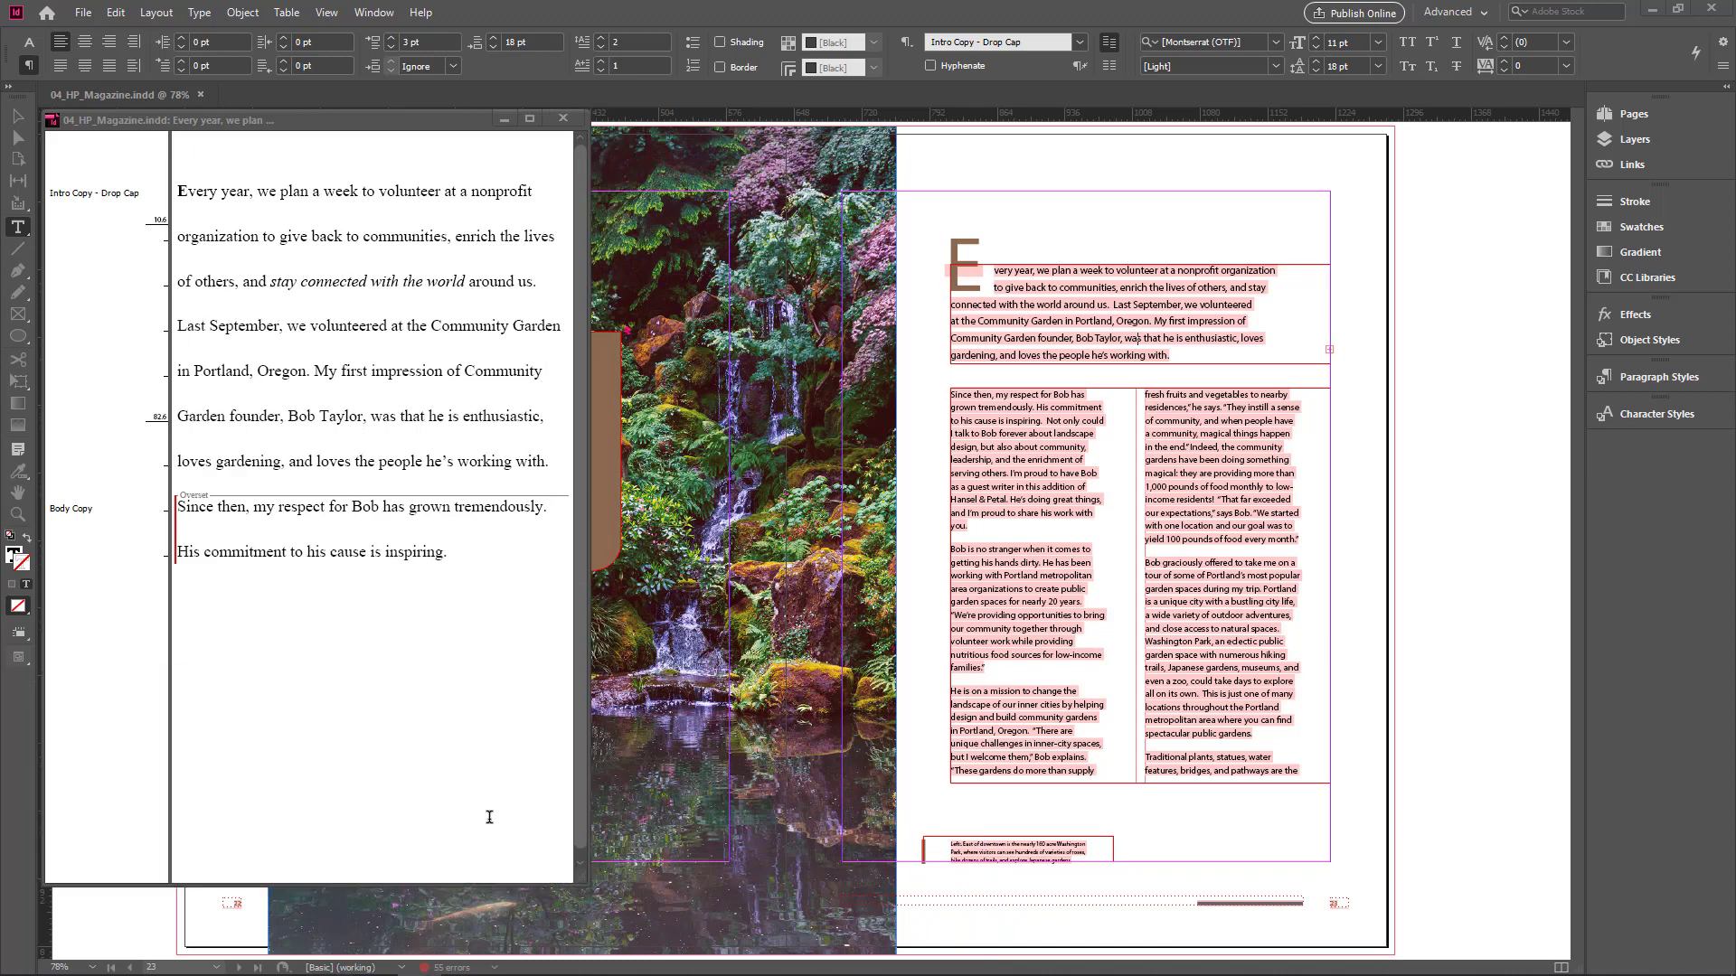